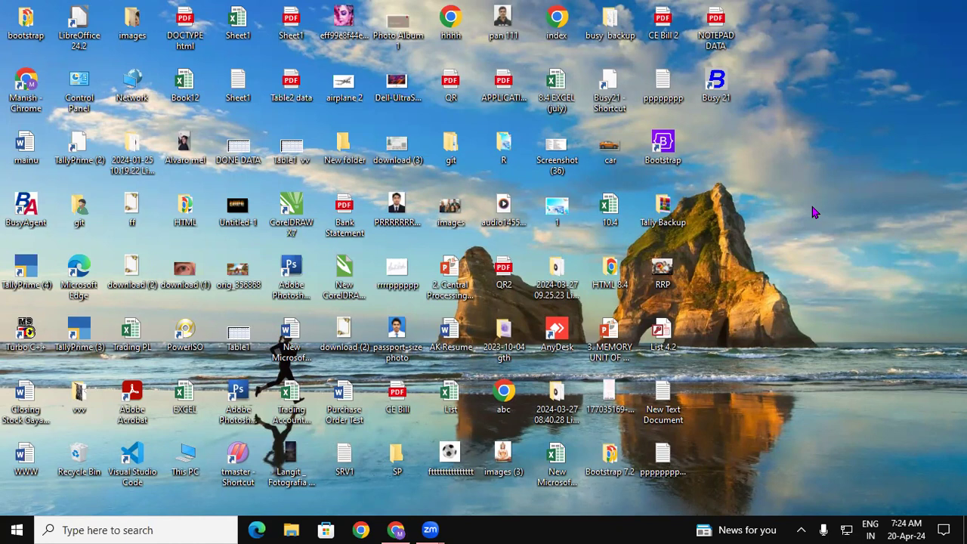
Launch Microsoft Word from the Run box using the winword command.
key("super+r")
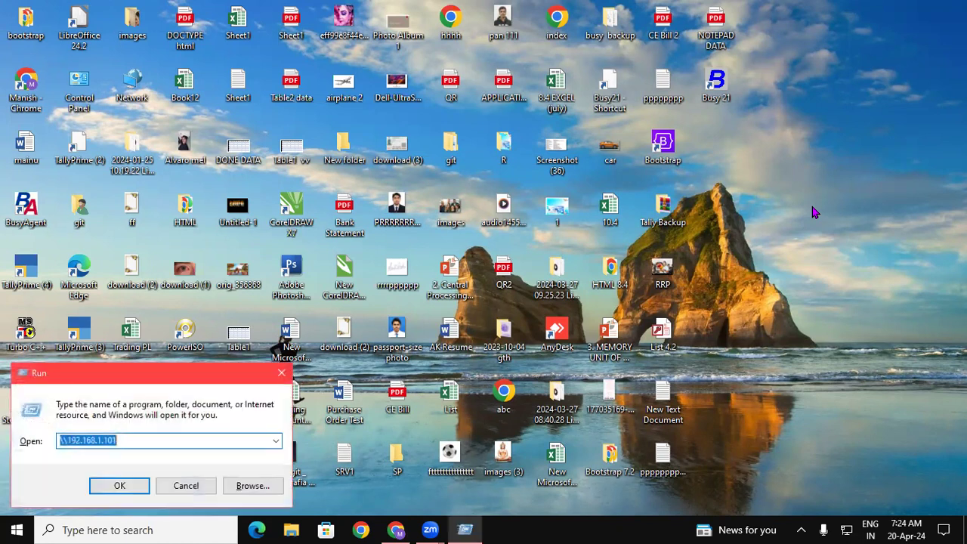
type("win")
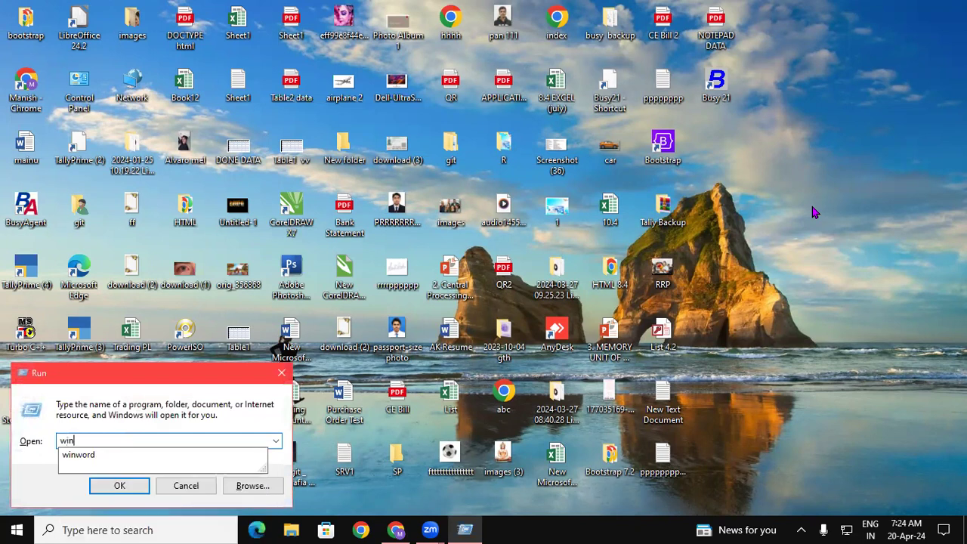
key("Down")
key("Return")
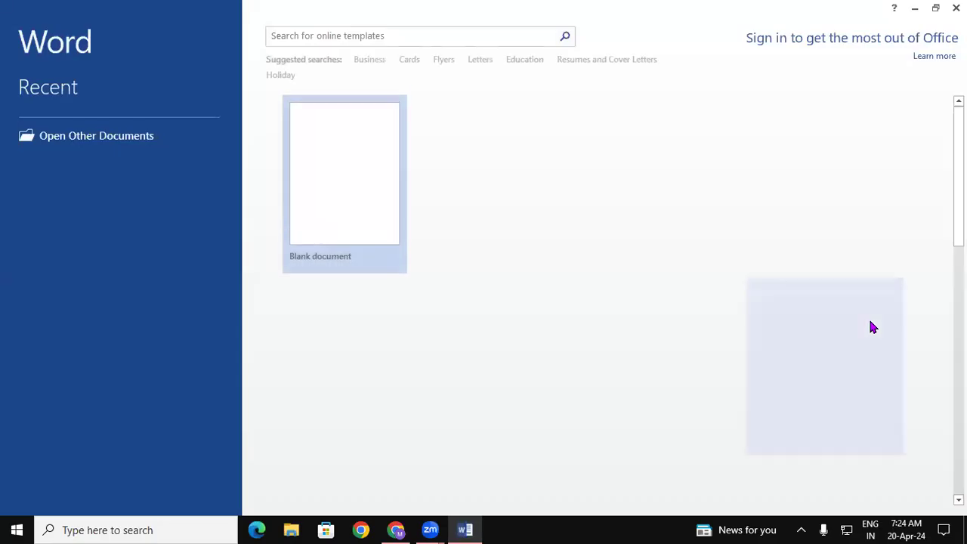
Create a new blank document from the Word start screen.
left_click(341, 154)
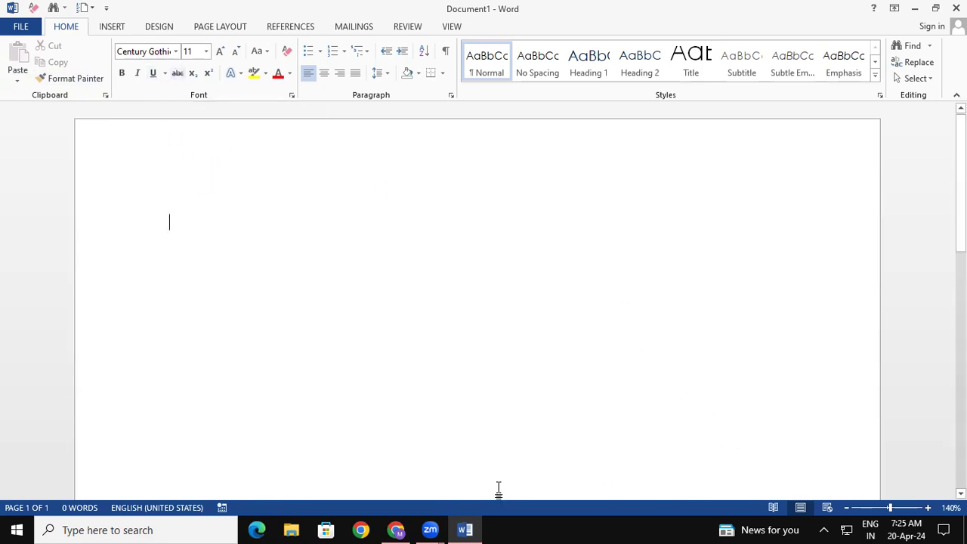
Handwrite X₂ and X² in red ink, with dashes and the start of 'sub'.
mouse_move(149, 168)
left_mouse_down()
mouse_move(125, 204)
mouse_move(176, 198)
left_mouse_up()
mouse_move(164, 256)
left_mouse_down()
mouse_move(144, 298)
mouse_move(177, 303)
left_mouse_up()
left_click_drag(177, 243, 197, 254)
left_click_drag(207, 182, 251, 172)
mouse_move(297, 148)
left_mouse_down()
mouse_move(284, 170)
mouse_move(303, 158)
mouse_move(325, 167)
left_mouse_up()
left_click_drag(331, 123, 335, 159)
mouse_move(248, 259)
left_mouse_down()
mouse_move(301, 262)
mouse_move(346, 235)
mouse_move(356, 267)
mouse_move(358, 245)
mouse_move(379, 243)
mouse_move(387, 227)
mouse_move(409, 235)
mouse_move(455, 222)
mouse_move(464, 207)
mouse_move(475, 222)
left_mouse_up()
Finish writing 'sub Script' and 'Super script' in red, underlining both labels.
left_click(466, 192)
left_click_drag(498, 189, 505, 239)
left_click_drag(499, 198, 502, 209)
mouse_move(527, 167)
left_mouse_down()
mouse_move(529, 186)
mouse_move(538, 177)
left_mouse_up()
left_click_drag(391, 117, 383, 148)
mouse_move(424, 121)
left_mouse_down()
mouse_move(414, 134)
mouse_move(445, 121)
mouse_move(463, 134)
mouse_move(464, 120)
left_mouse_up()
left_click(436, 101)
mouse_move(481, 83)
left_mouse_down()
mouse_move(477, 119)
mouse_move(492, 87)
left_mouse_up()
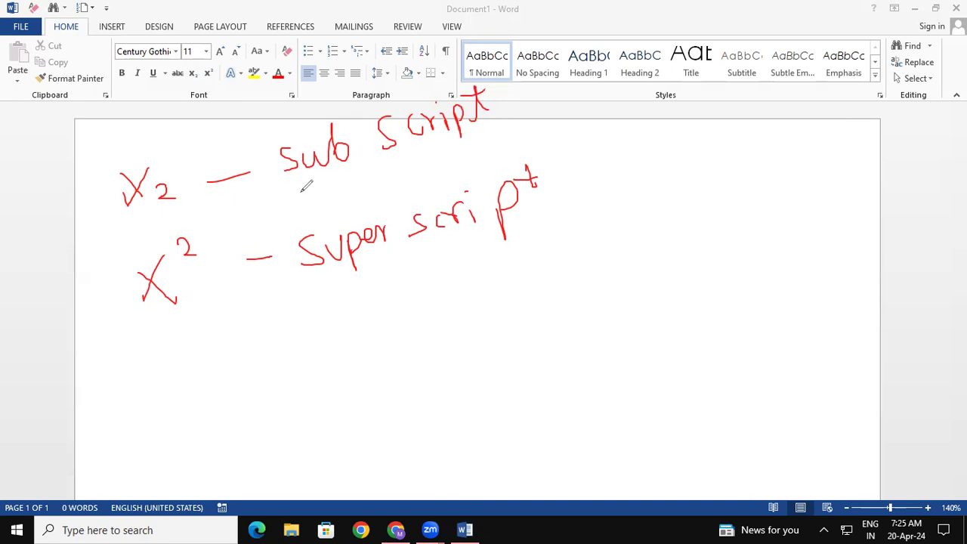
left_click_drag(284, 190, 430, 153)
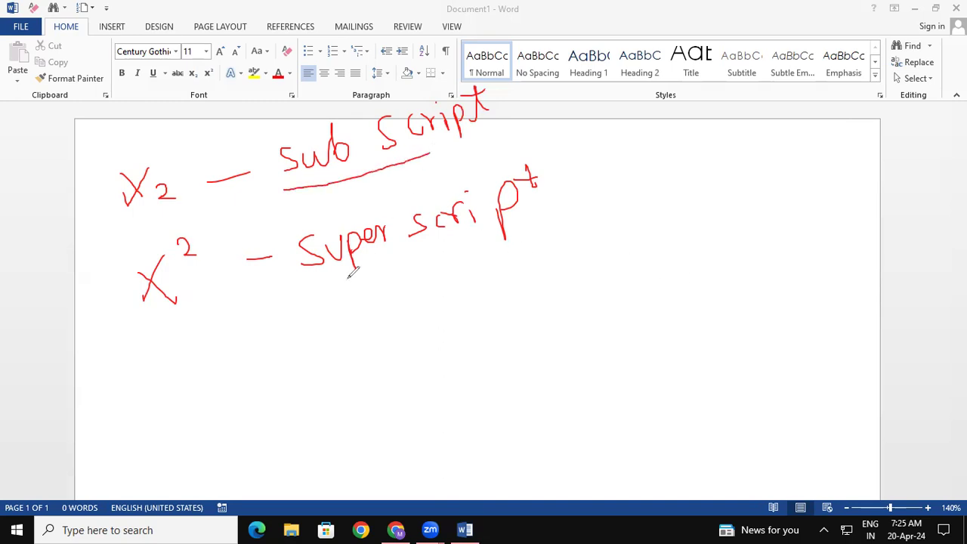
left_click_drag(324, 286, 534, 266)
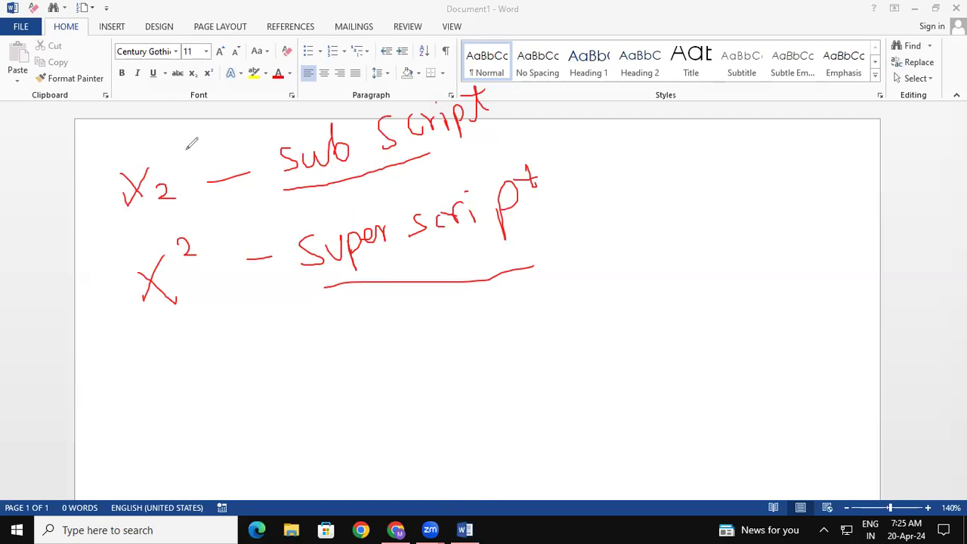
Draw an arrow from Script to a chem note with the example H₂.
mouse_move(513, 99)
left_mouse_down()
mouse_move(554, 80)
mouse_move(553, 94)
left_mouse_up()
mouse_move(614, 47)
left_mouse_down()
mouse_move(618, 72)
mouse_move(685, 30)
left_mouse_up()
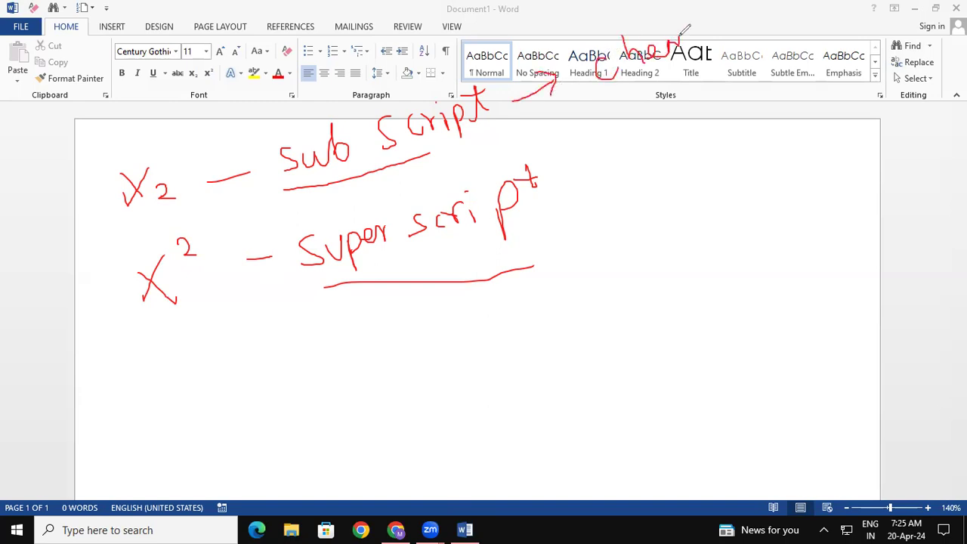
mouse_move(772, 6)
left_mouse_down()
mouse_move(773, 37)
mouse_move(803, 28)
left_mouse_up()
mouse_move(802, 6)
left_mouse_down()
mouse_move(805, 41)
mouse_move(823, 33)
mouse_move(841, 53)
left_mouse_up()
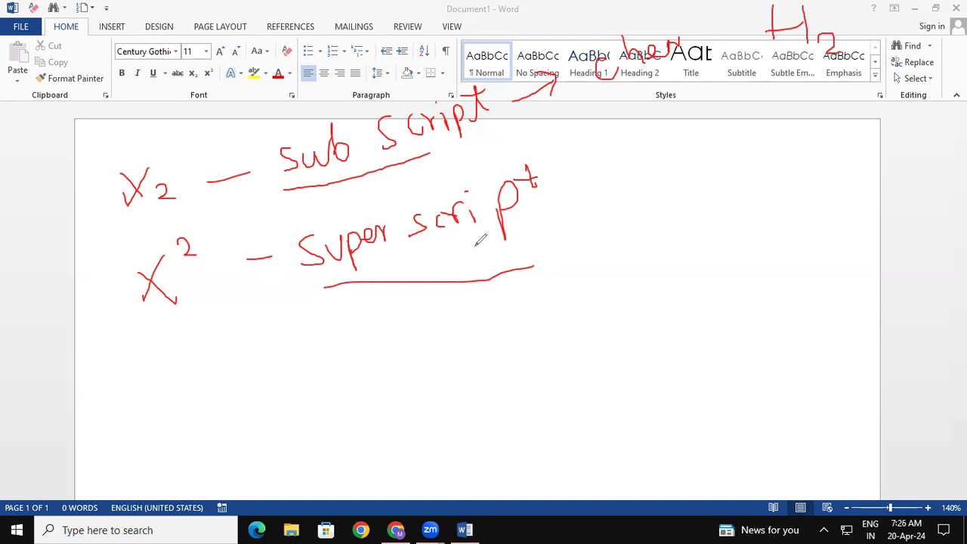
Draw an arrow from Super script to a maths example with a squared term.
left_click_drag(551, 208, 706, 187)
left_click_drag(656, 276, 662, 341)
mouse_move(659, 305)
left_mouse_down()
mouse_move(688, 319)
mouse_move(685, 311)
left_mouse_up()
left_click_drag(679, 265, 707, 275)
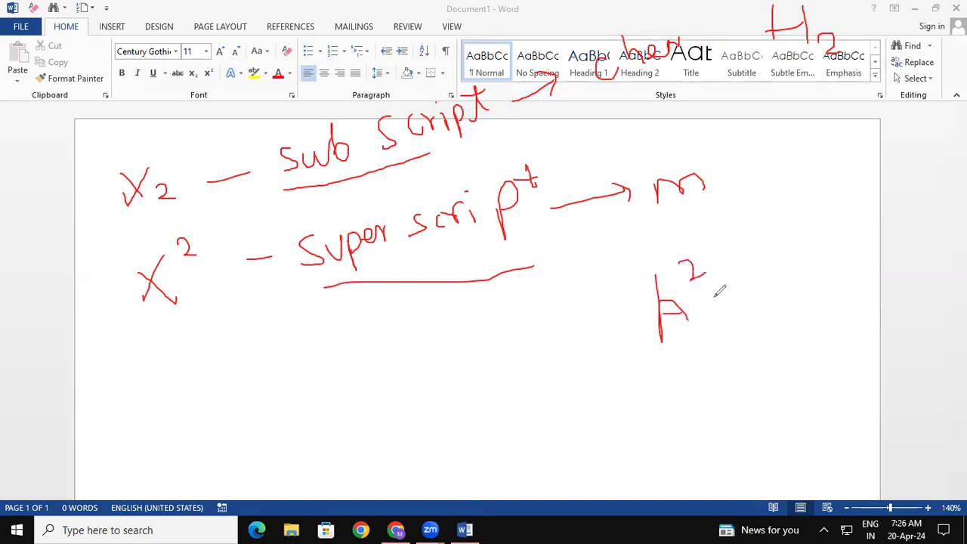
left_click_drag(635, 409, 690, 350)
Clear the ink notes and type H2SO4 at 36 pt font size.
key("e")
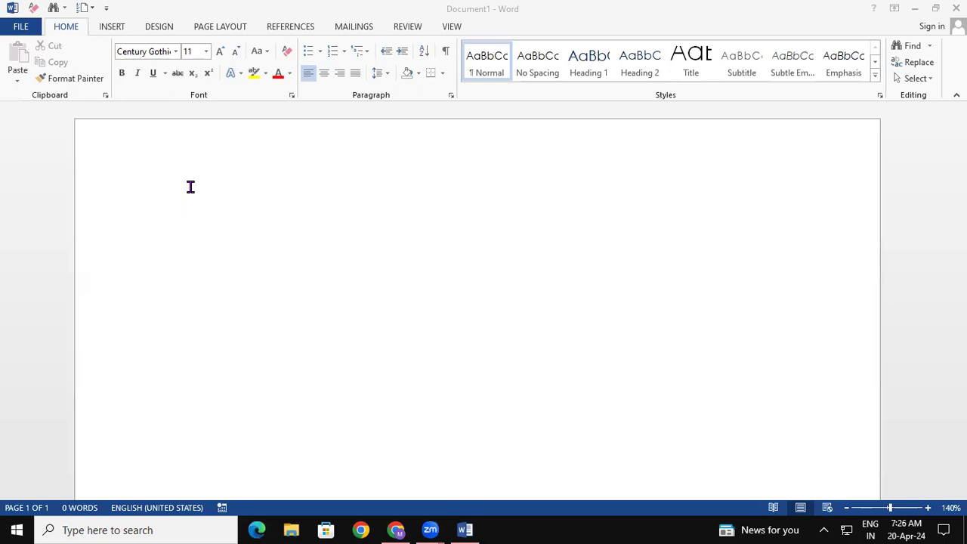
left_click(190, 187)
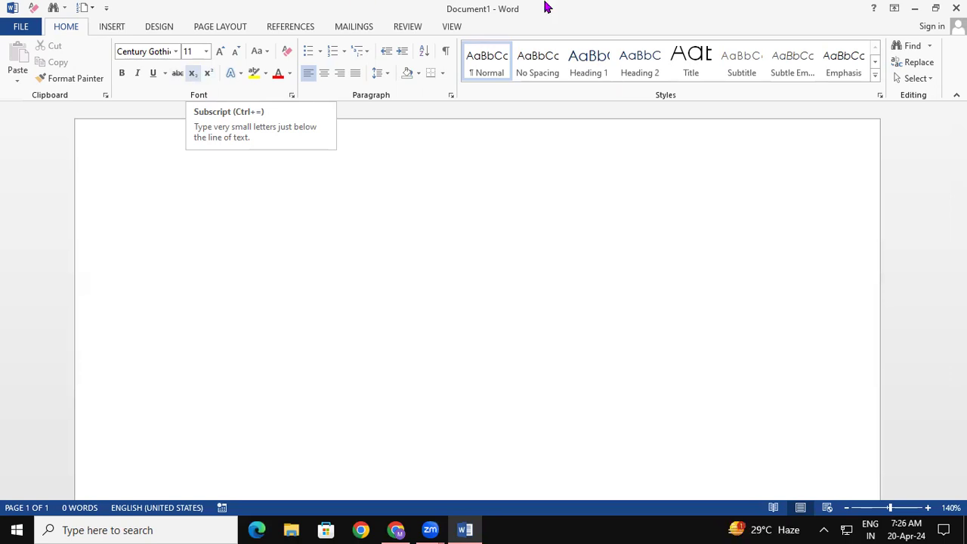
left_click(206, 51)
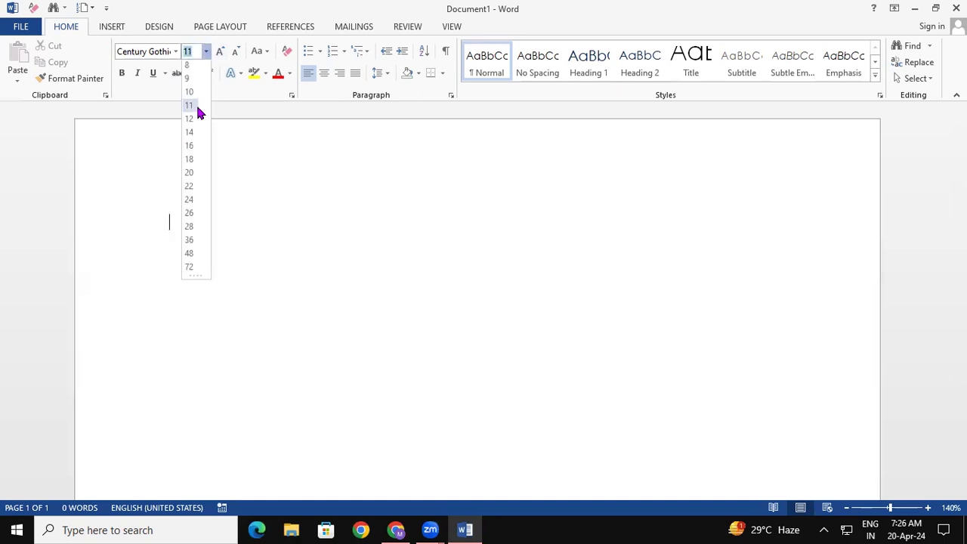
left_click(191, 240)
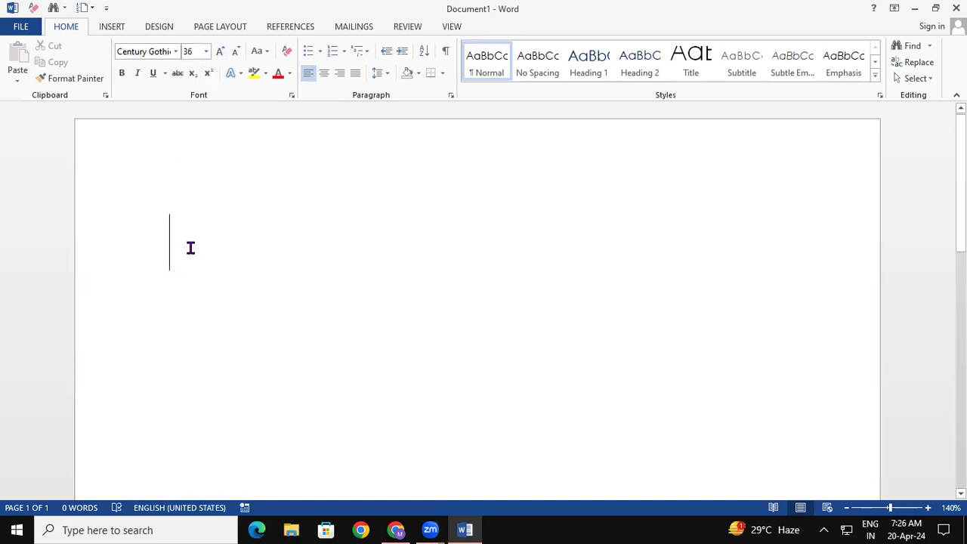
type("H2S")
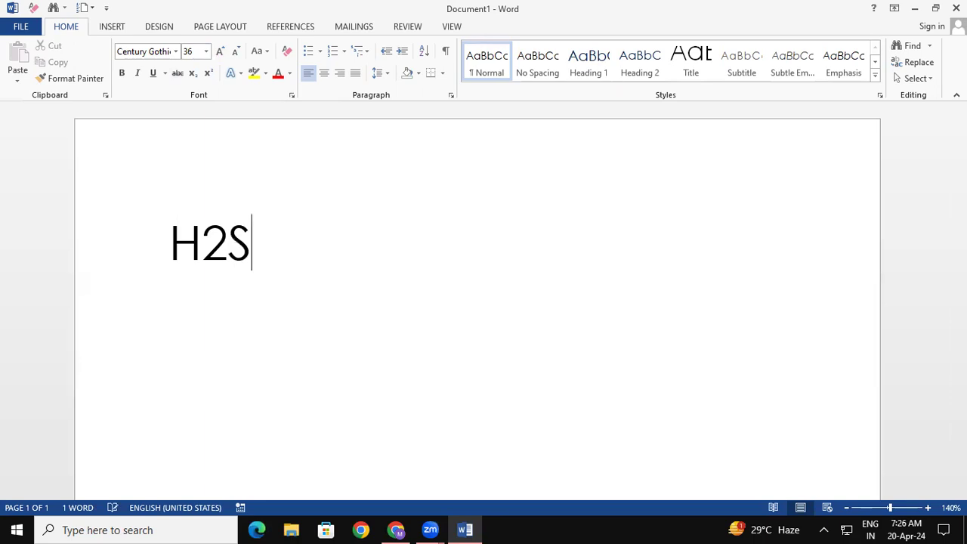
type("O4")
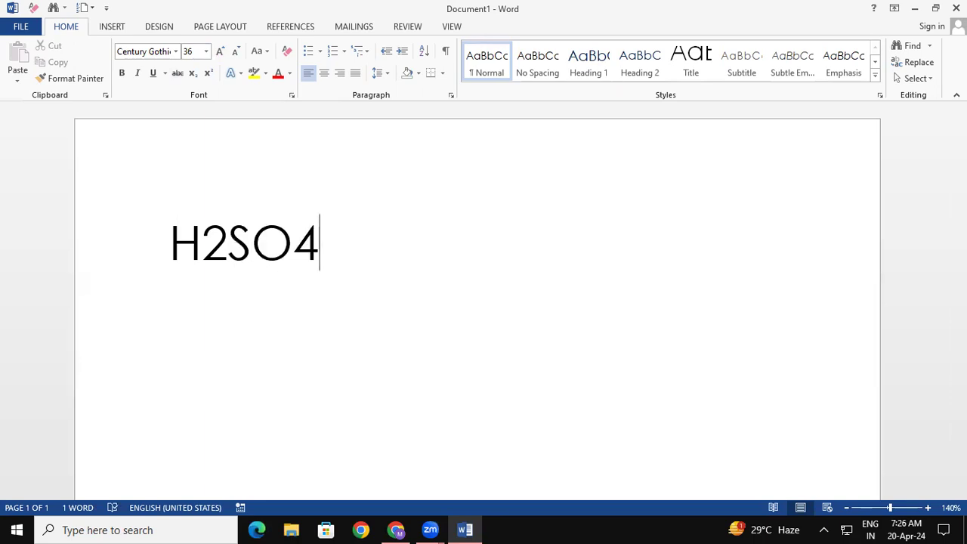
Make the 2 and the 4 in H2SO4 subscripts to read H₂SO₄.
left_click_drag(202, 243, 224, 246)
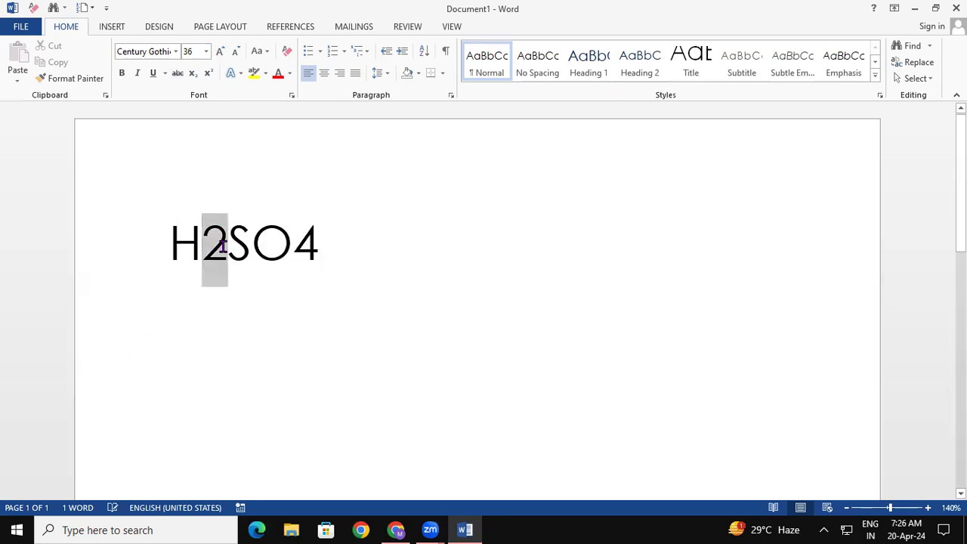
left_click(195, 74)
left_click_drag(284, 244, 313, 228)
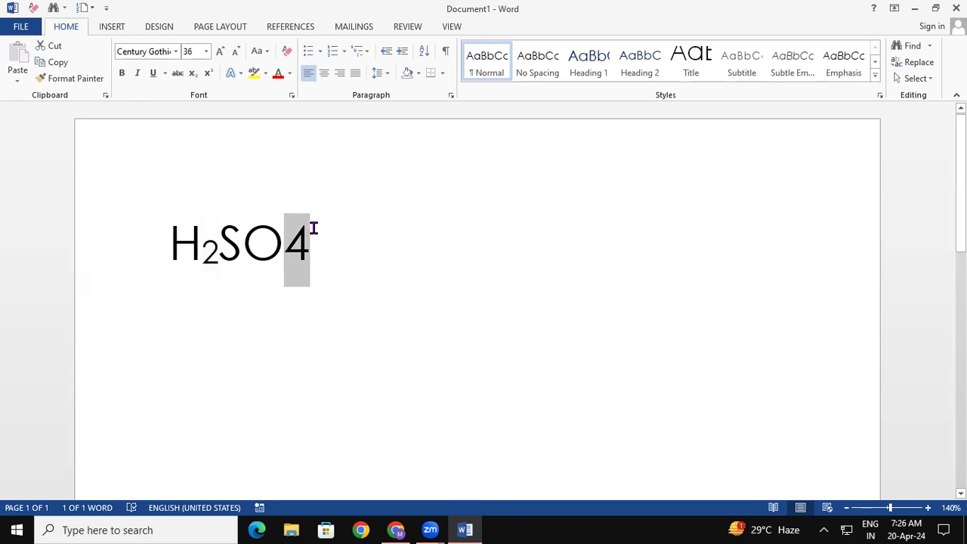
key("ctrl+equal")
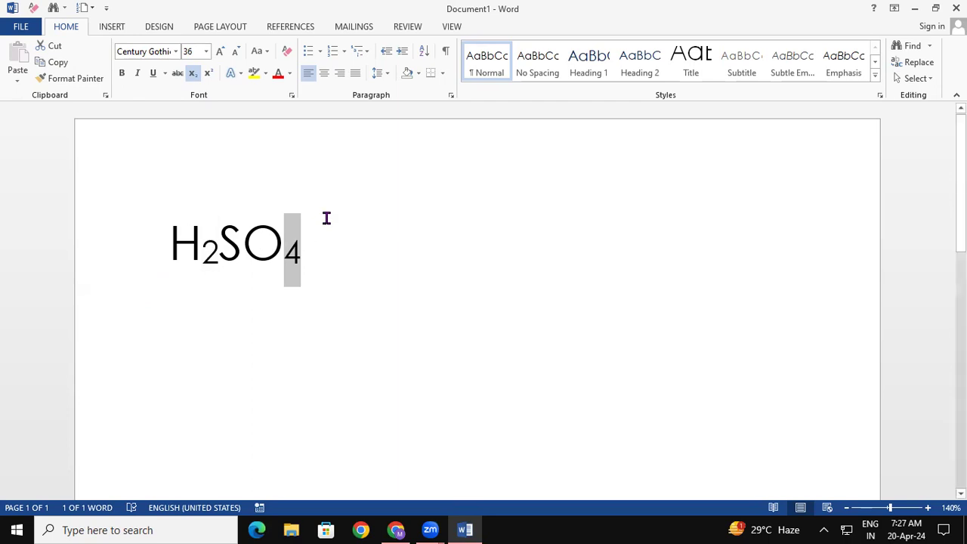
left_click(326, 219)
Replace the formula with A2+B2, setting both 2s as superscripts to read A²+B².
key("BackSpace")
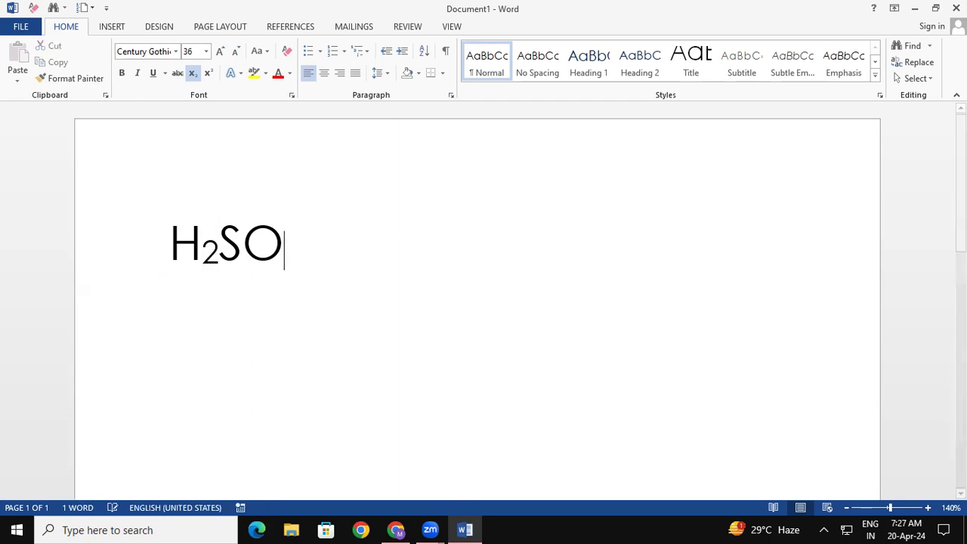
key("BackSpace")
key("BackSpace")
key("BackSpace")
key("BackSpace")
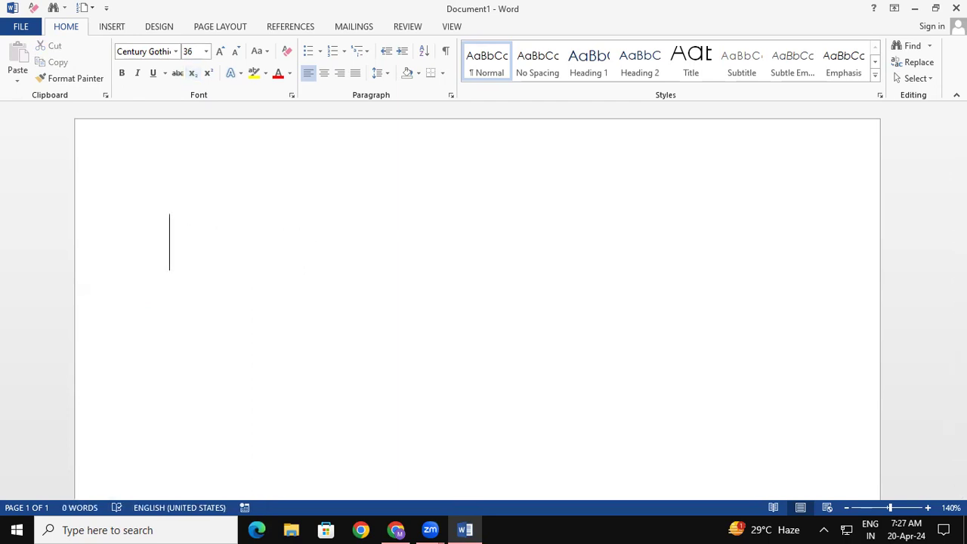
type("A2+")
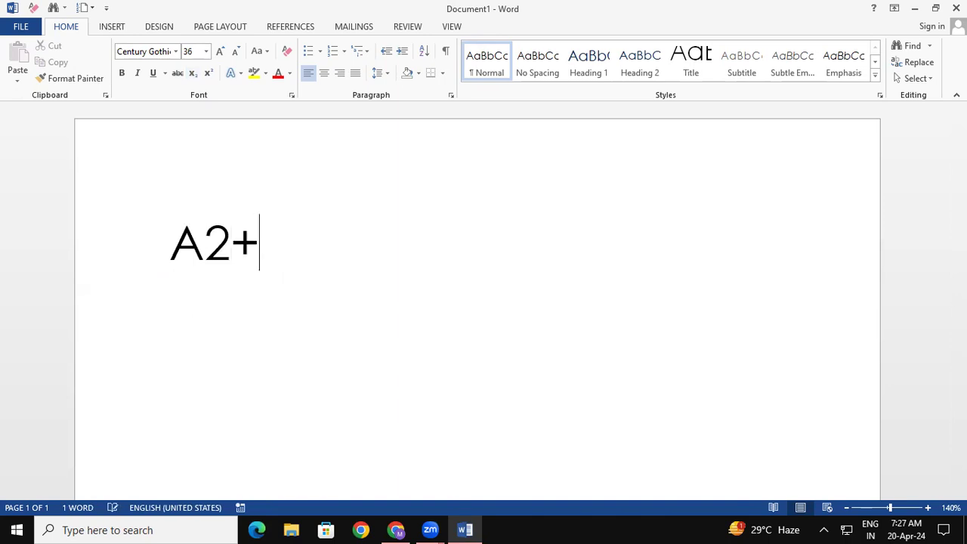
type("B2")
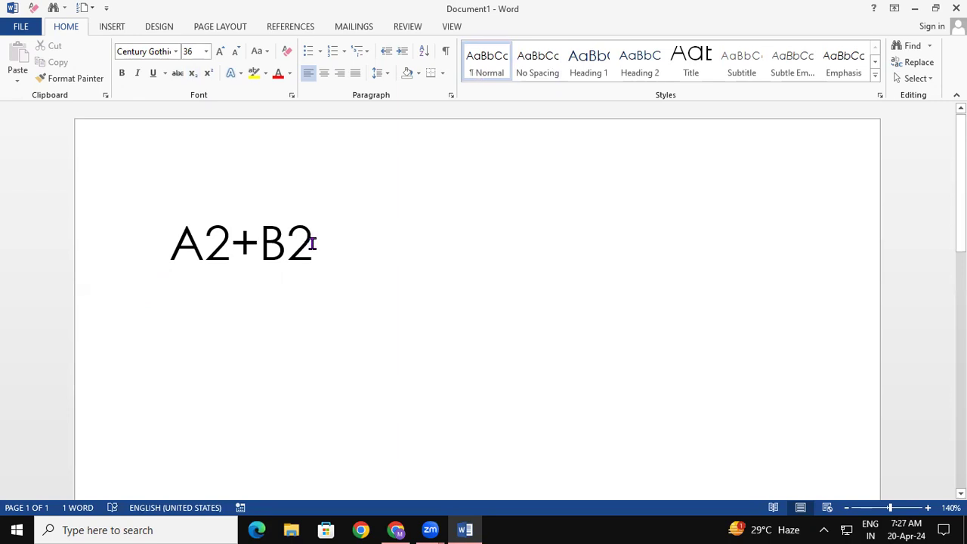
left_click_drag(313, 242, 288, 242)
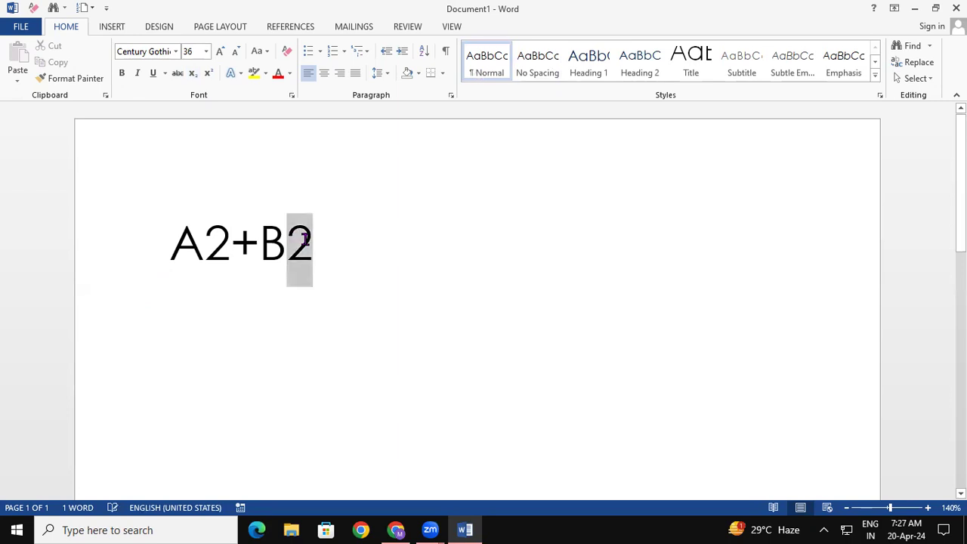
left_click(208, 72)
left_click_drag(206, 236, 219, 235)
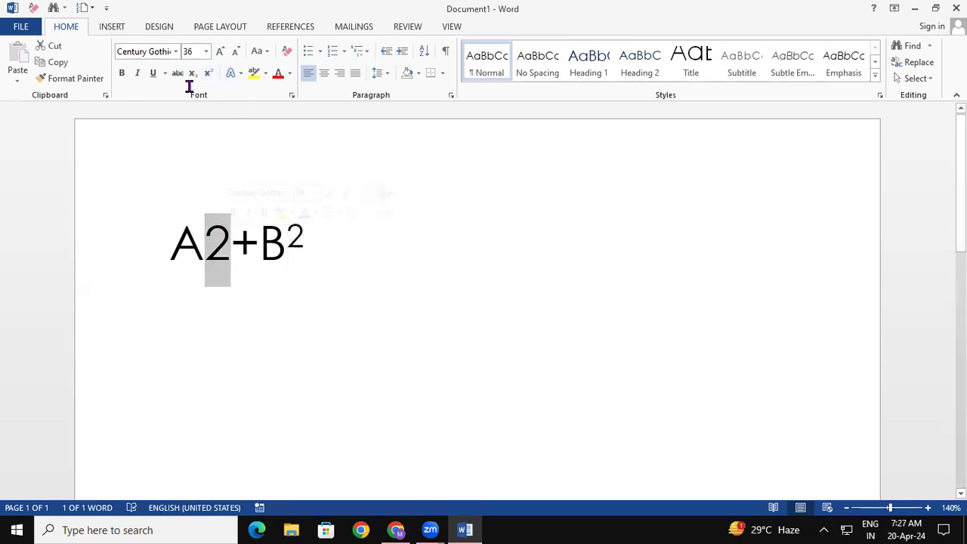
left_click(209, 73)
Select the whole A²+B² expression and delete it.
left_click(414, 256)
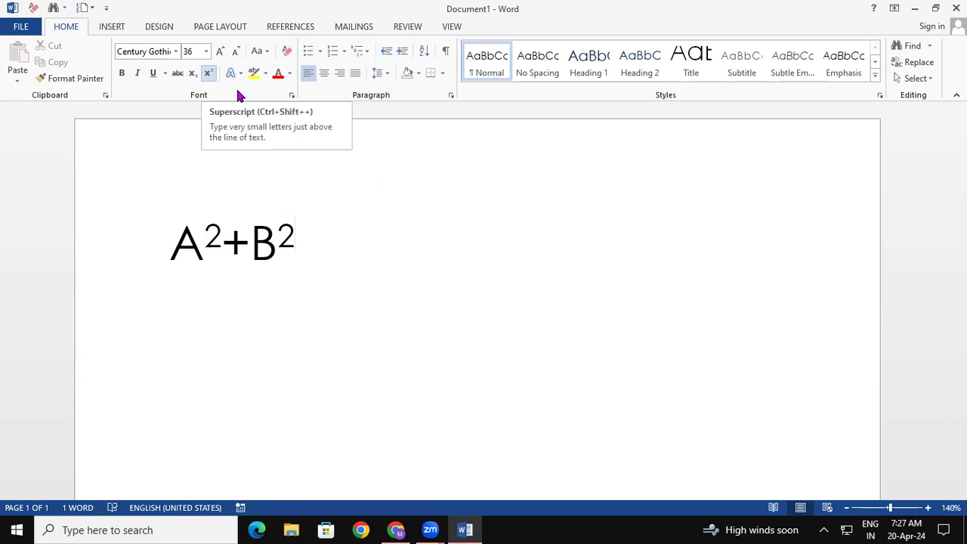
left_click_drag(378, 234, 149, 228)
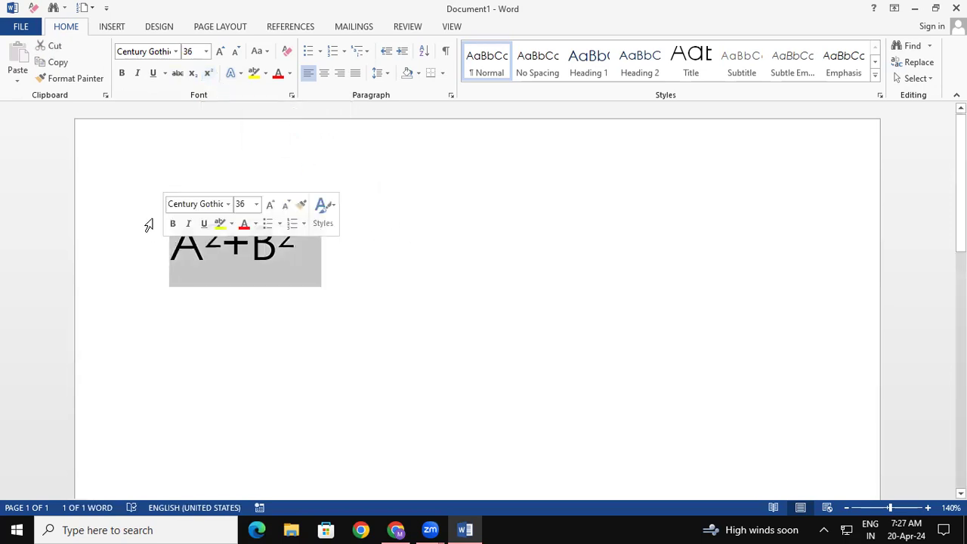
key("Delete")
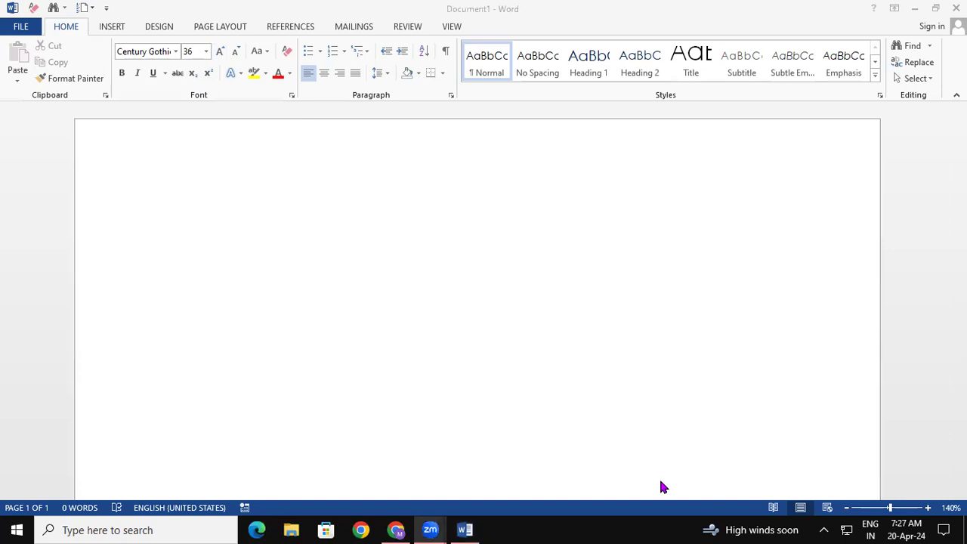
Handwrite '> greater than' and '< less than' in red ink.
left_click_drag(424, 157, 437, 181)
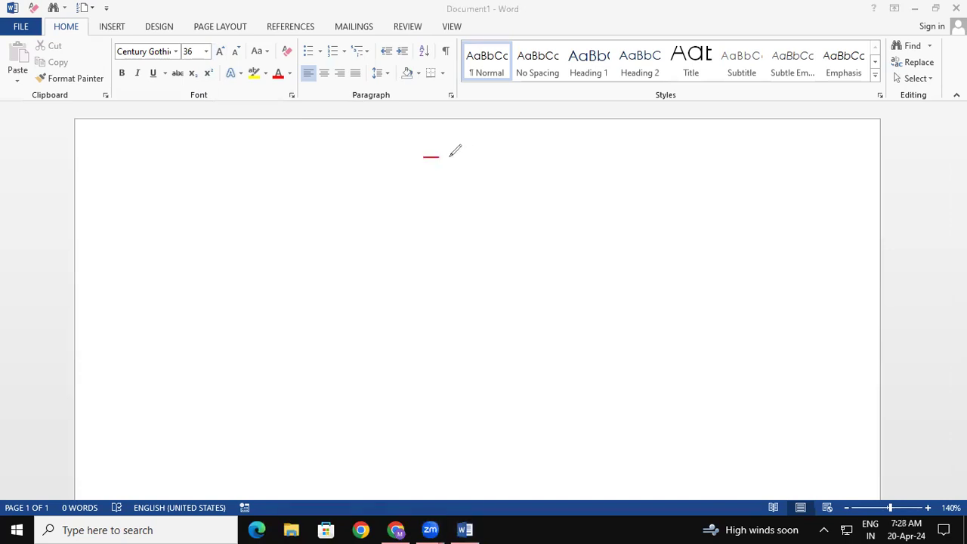
left_click_drag(423, 227, 466, 219)
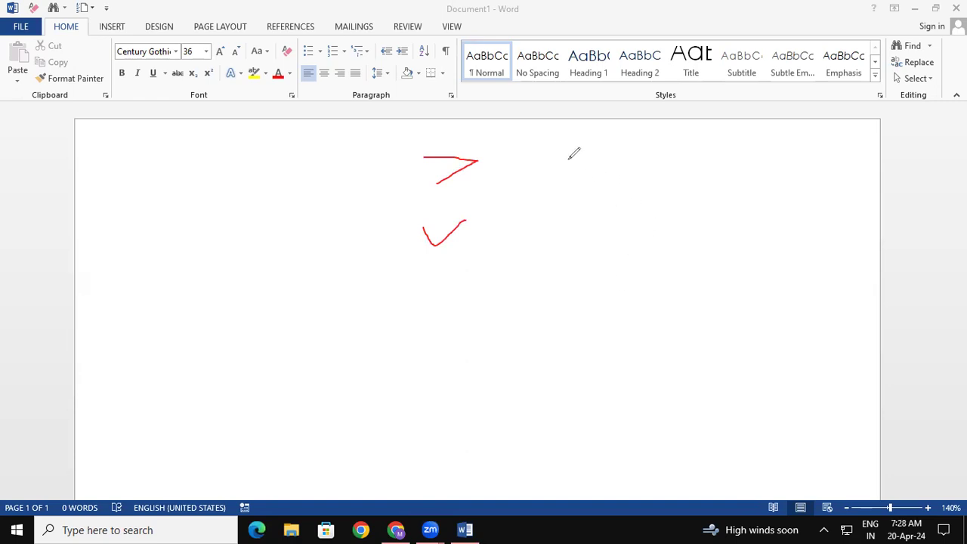
left_click_drag(537, 155, 529, 195)
mouse_move(555, 163)
left_mouse_down()
mouse_move(588, 148)
mouse_move(615, 159)
left_mouse_up()
mouse_move(618, 124)
left_mouse_down()
mouse_move(622, 162)
mouse_move(634, 136)
mouse_move(654, 156)
mouse_move(664, 133)
mouse_move(705, 163)
mouse_move(719, 148)
mouse_move(730, 162)
mouse_move(748, 141)
mouse_move(765, 161)
mouse_move(786, 160)
left_mouse_up()
mouse_move(564, 245)
left_mouse_down()
mouse_move(525, 273)
mouse_move(570, 284)
left_mouse_up()
mouse_move(607, 239)
left_mouse_down()
mouse_move(655, 257)
mouse_move(678, 244)
mouse_move(691, 262)
left_mouse_up()
mouse_move(706, 219)
left_mouse_down()
mouse_move(714, 257)
mouse_move(721, 232)
mouse_move(752, 248)
mouse_move(783, 243)
left_mouse_up()
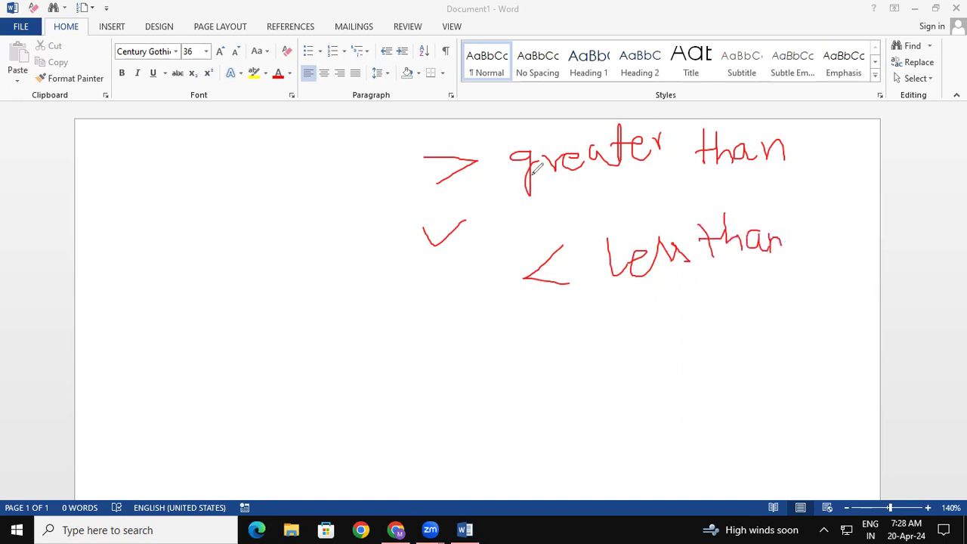
Write the example 16 with an arrow pointing to 8 in red ink.
left_click_drag(113, 213, 118, 269)
left_click_drag(145, 207, 136, 270)
left_click_drag(161, 225, 253, 235)
left_click_drag(253, 235, 224, 250)
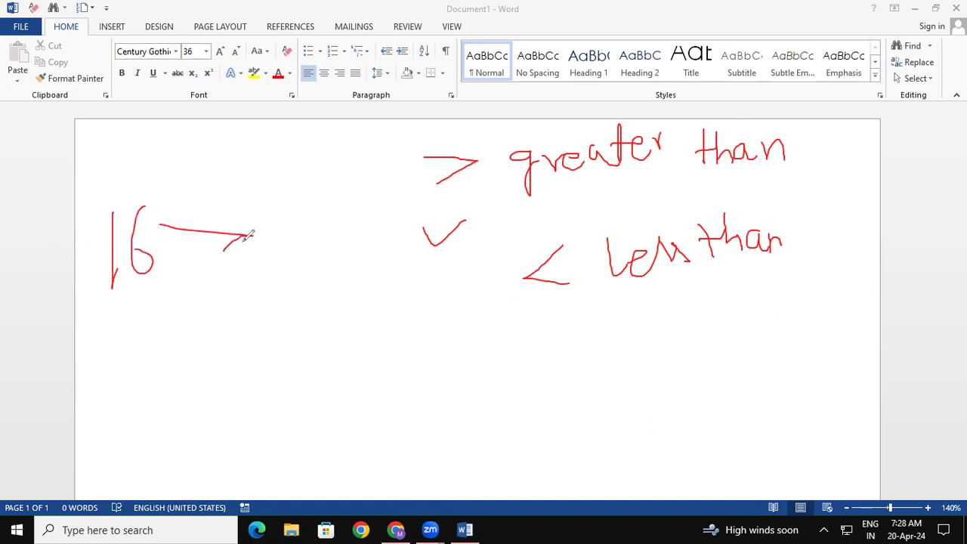
mouse_move(263, 195)
left_mouse_down()
mouse_move(260, 235)
mouse_move(260, 199)
left_mouse_up()
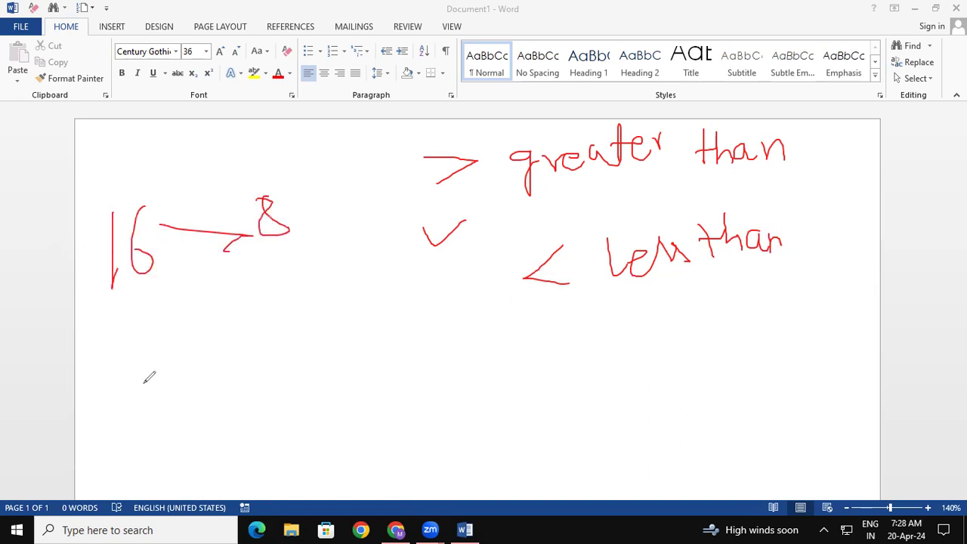
mouse_move(154, 366)
left_mouse_down()
mouse_move(179, 409)
mouse_move(159, 387)
left_mouse_up()
Write the 8 < 16 example below and tick the examples.
left_click_drag(225, 334, 240, 372)
left_click_drag(260, 326, 289, 347)
left_click_drag(312, 310, 308, 352)
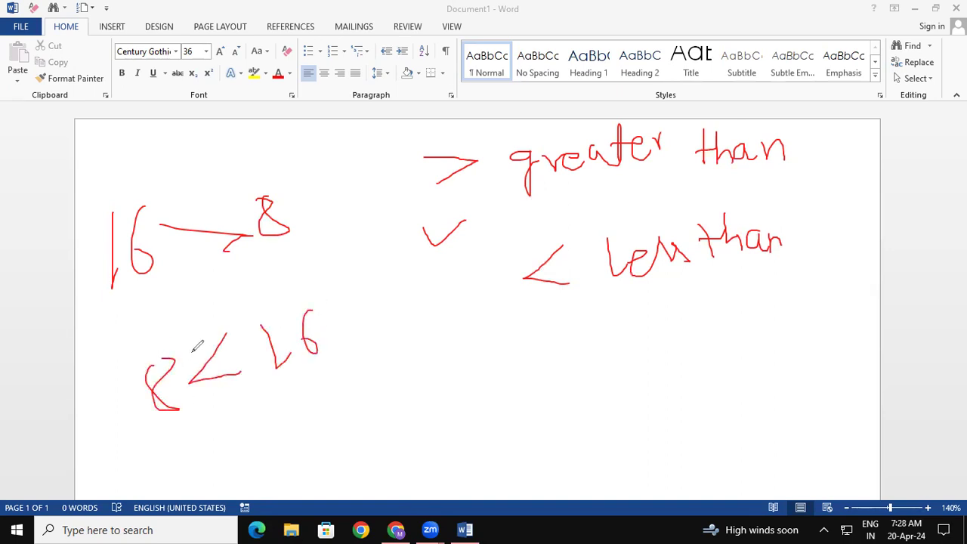
left_click_drag(221, 265, 249, 263)
left_click_drag(214, 417, 247, 373)
left_click_drag(203, 270, 249, 257)
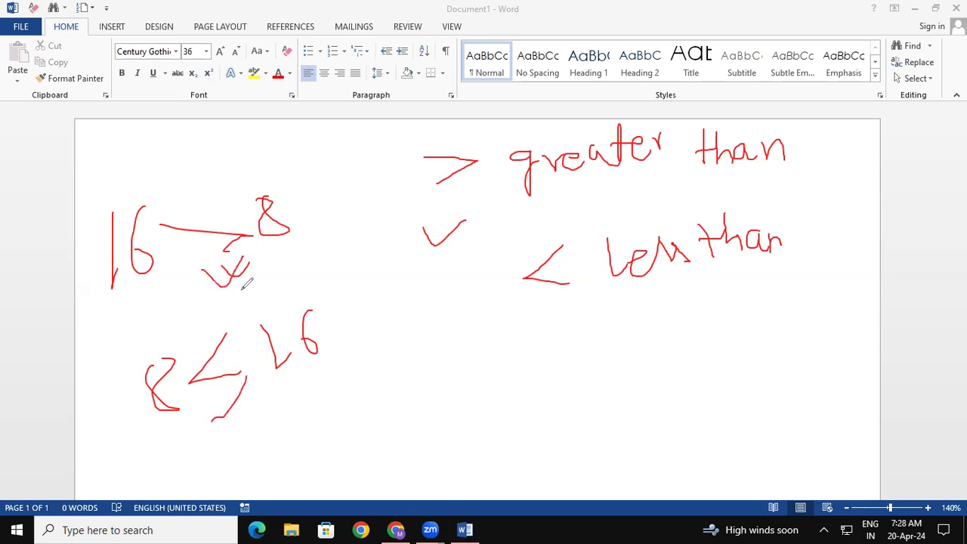
left_click_drag(213, 415, 235, 407)
left_click_drag(115, 292, 157, 288)
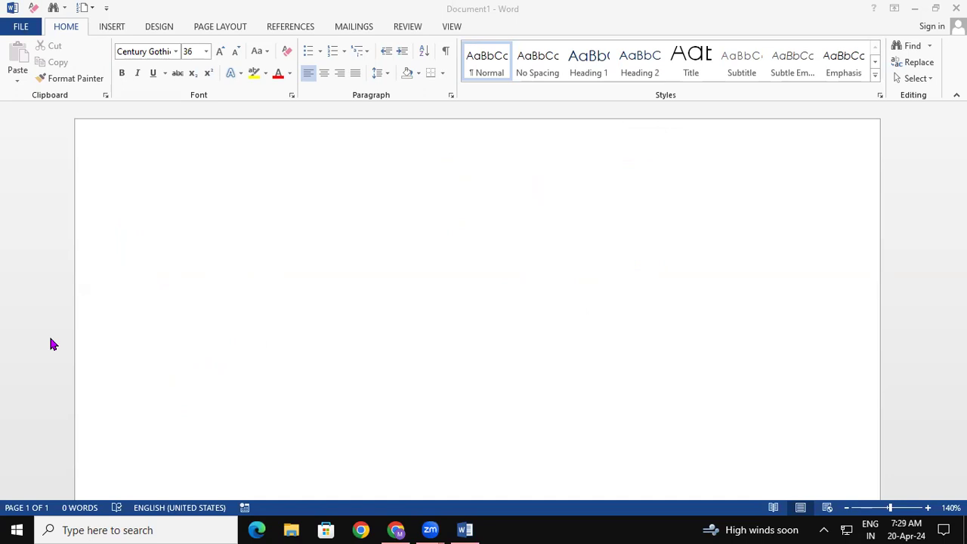
Type the word GIT on the page and select it.
left_click(191, 216)
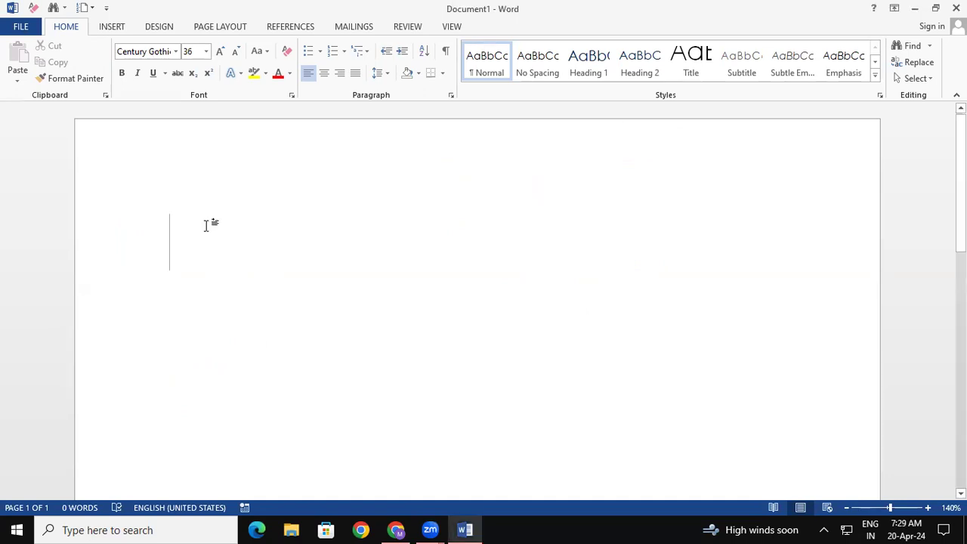
type("Gl")
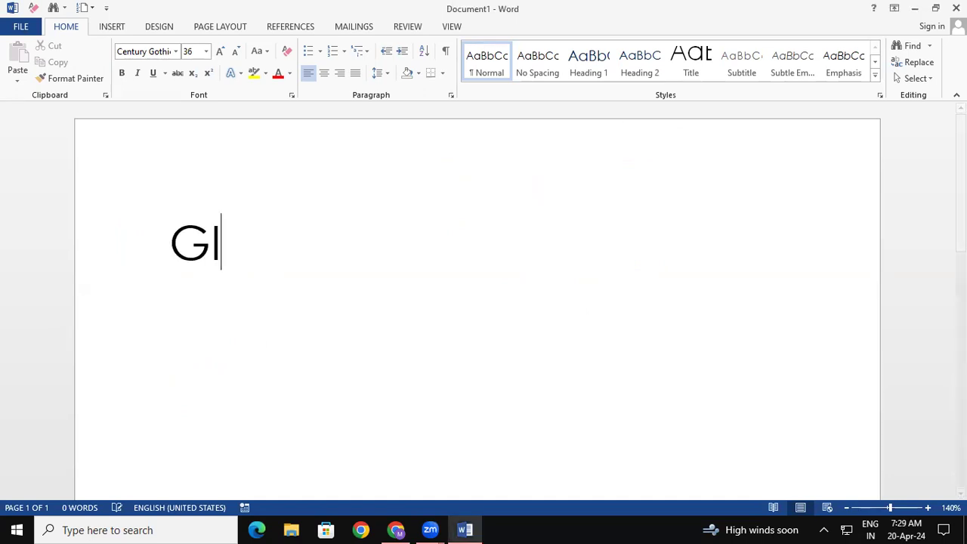
type("T")
left_click_drag(252, 233, 174, 235)
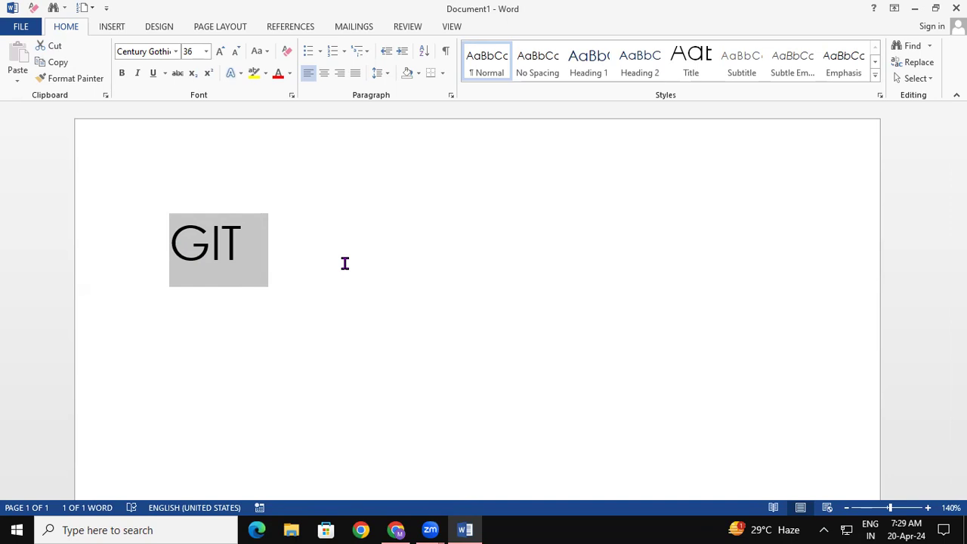
Grow GIT step by step to 80 pt, then shrink it to 28 pt.
key("ctrl+shift+period")
key("ctrl+shift+period")
key("ctrl+shift+period")
key("ctrl+shift+period")
key("ctrl+shift+period")
key("ctrl+shift+period")
key("ctrl+shift+period")
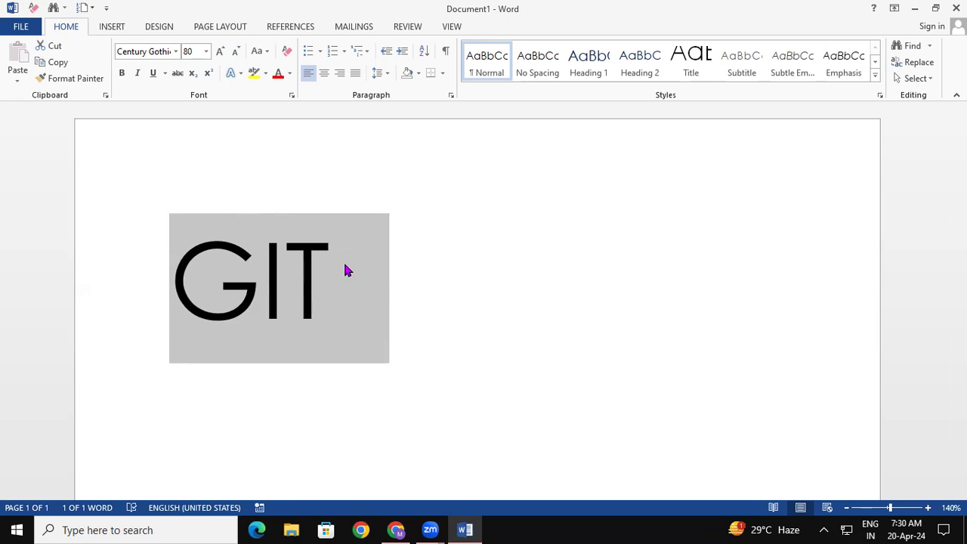
key("ctrl+shift+comma")
key("ctrl+shift+comma")
key("ctrl+shift+comma")
key("ctrl+shift+comma")
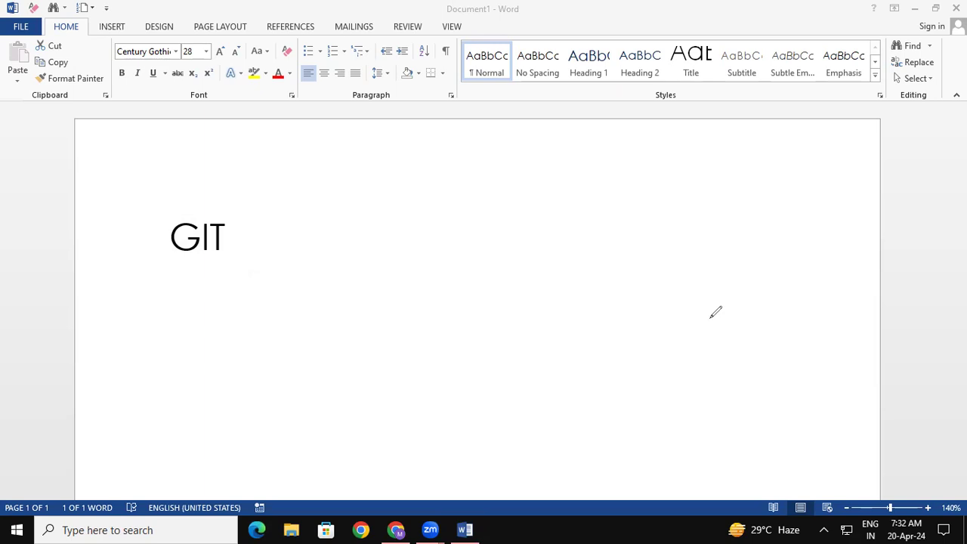
Handwrite 'Upper case', 'Lower' and 'Sentence' in red, stacked beside GIT.
mouse_move(319, 236)
left_mouse_down()
mouse_move(333, 236)
mouse_move(349, 257)
mouse_move(355, 239)
mouse_move(417, 240)
left_mouse_up()
left_click(362, 243)
mouse_move(428, 230)
left_mouse_down()
mouse_move(429, 238)
mouse_move(460, 226)
left_mouse_up()
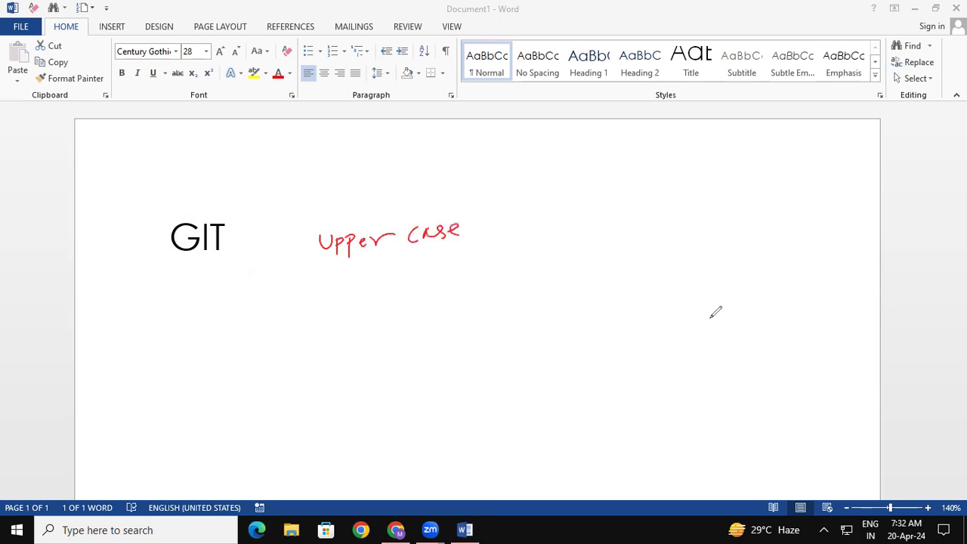
mouse_move(325, 188)
left_mouse_down()
mouse_move(342, 207)
mouse_move(346, 193)
mouse_move(399, 197)
mouse_move(420, 184)
left_mouse_up()
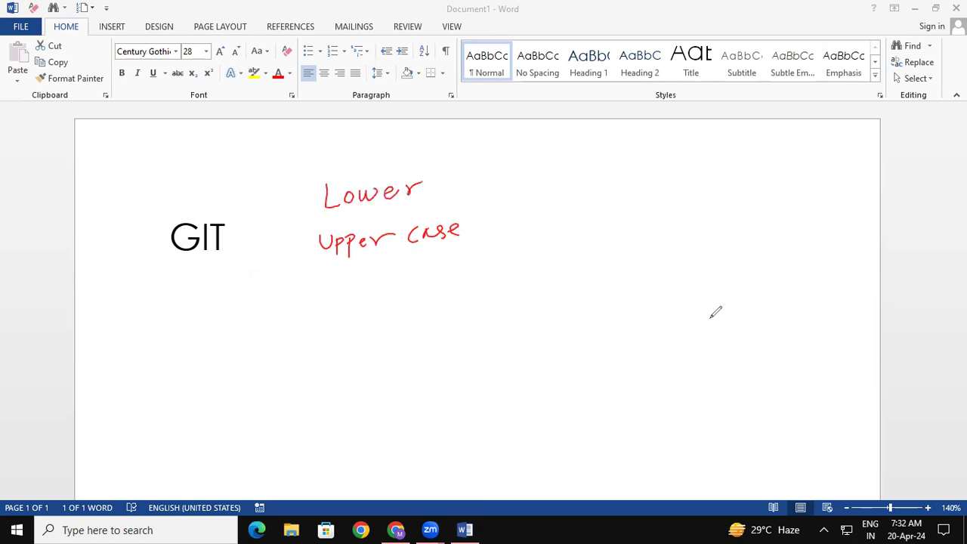
mouse_move(344, 137)
left_mouse_down()
mouse_move(327, 158)
mouse_move(370, 154)
left_mouse_up()
mouse_move(378, 135)
left_mouse_down()
mouse_move(379, 159)
mouse_move(383, 142)
mouse_move(385, 151)
mouse_move(414, 150)
left_mouse_up()
left_click_drag(425, 137, 433, 148)
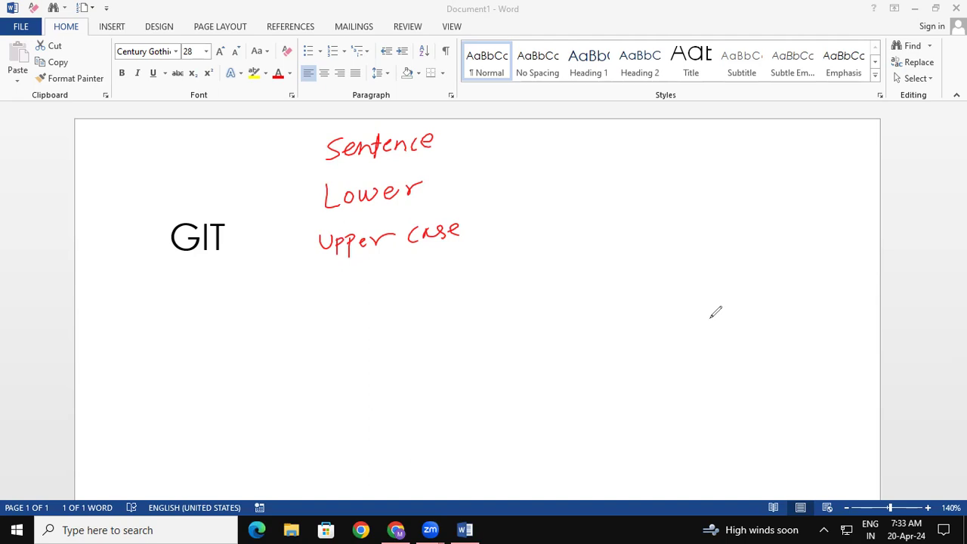
Handwrite the example APPLE in red after Upper case.
mouse_move(484, 228)
left_mouse_down()
mouse_move(510, 225)
mouse_move(530, 197)
mouse_move(548, 226)
mouse_move(543, 210)
left_mouse_up()
mouse_move(562, 196)
left_mouse_down()
mouse_move(561, 216)
mouse_move(562, 206)
mouse_move(585, 204)
mouse_move(585, 218)
left_mouse_up()
mouse_move(610, 183)
left_mouse_down()
mouse_move(630, 206)
mouse_move(662, 202)
left_mouse_up()
left_click_drag(644, 196, 667, 175)
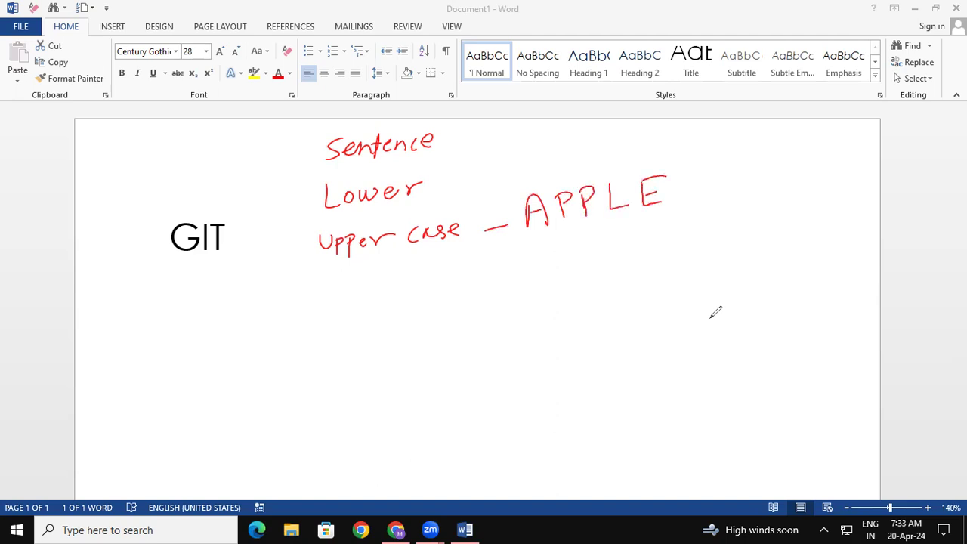
Add 'apple' after Lower and '– Apple' after Sentence in red ink.
left_click_drag(446, 188, 498, 182)
key("ctrl+z")
mouse_move(518, 164)
left_mouse_down()
mouse_move(511, 175)
mouse_move(536, 180)
mouse_move(533, 170)
mouse_move(557, 154)
mouse_move(560, 165)
left_mouse_up()
mouse_move(567, 145)
left_mouse_down()
mouse_move(568, 171)
mouse_move(587, 148)
mouse_move(596, 158)
left_mouse_up()
left_click_drag(446, 139, 476, 143)
mouse_move(485, 103)
left_mouse_down()
mouse_move(495, 136)
mouse_move(493, 125)
mouse_move(504, 139)
mouse_move(505, 128)
left_mouse_up()
mouse_move(514, 119)
left_mouse_down()
mouse_move(516, 138)
mouse_move(518, 127)
mouse_move(546, 123)
mouse_move(564, 130)
left_mouse_up()
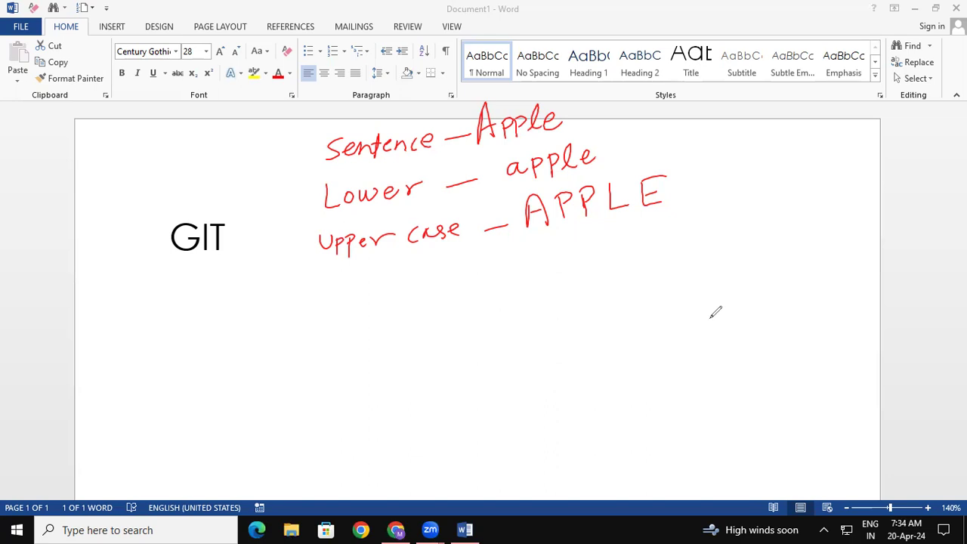
Draw curved red arrows linking Upper case to APPLE, Lower to apple, and Sentence to Apple.
left_click_drag(398, 253, 555, 229)
left_click_drag(555, 230, 557, 247)
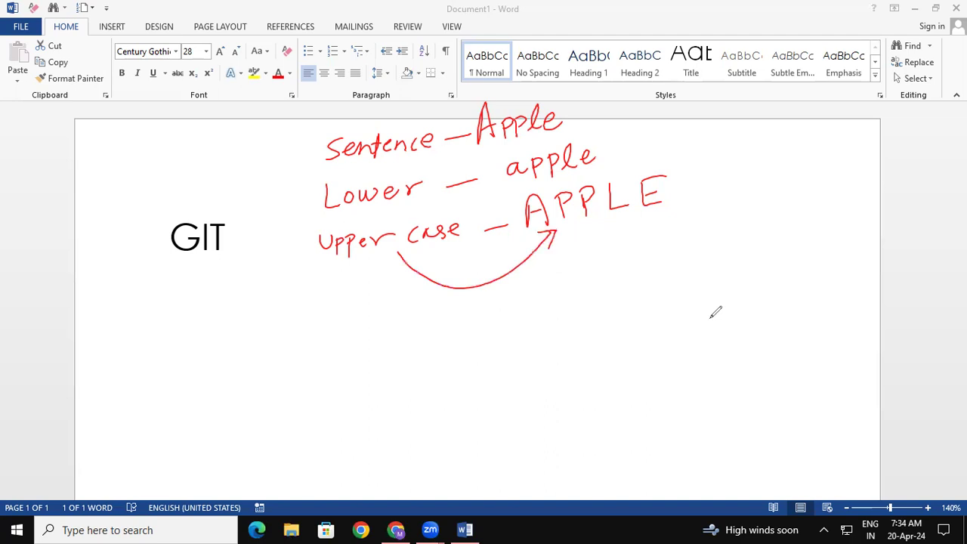
mouse_move(415, 204)
left_mouse_down()
mouse_move(514, 182)
mouse_move(514, 195)
left_mouse_up()
mouse_move(393, 161)
left_mouse_down()
mouse_move(481, 151)
mouse_move(482, 161)
left_mouse_up()
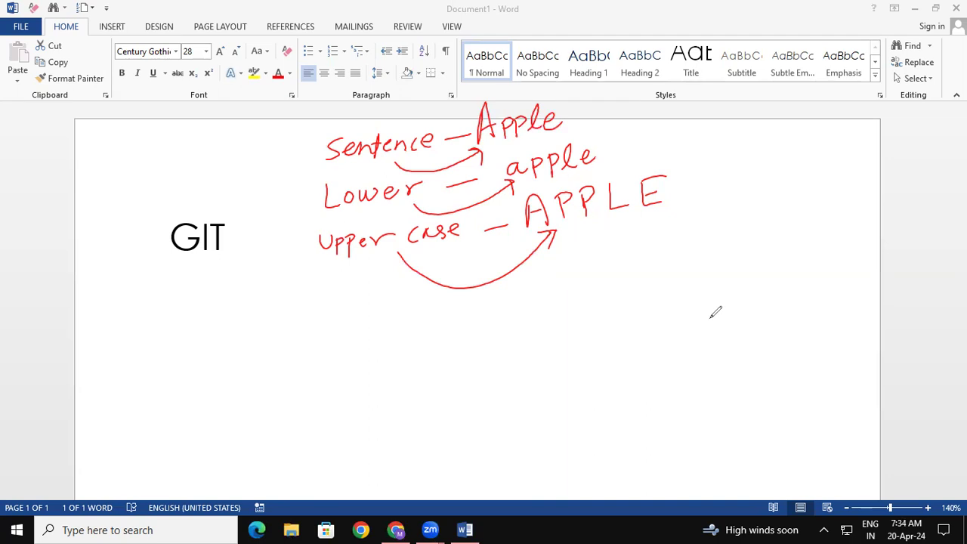
Ink a vertical red line below the examples and handwrite 'Server' on the right.
left_click_drag(515, 361, 515, 398)
left_click_drag(635, 256, 600, 281)
mouse_move(653, 266)
left_mouse_down()
mouse_move(658, 284)
mouse_move(681, 260)
mouse_move(745, 249)
mouse_move(749, 224)
left_mouse_up()
left_click_drag(748, 279, 786, 238)
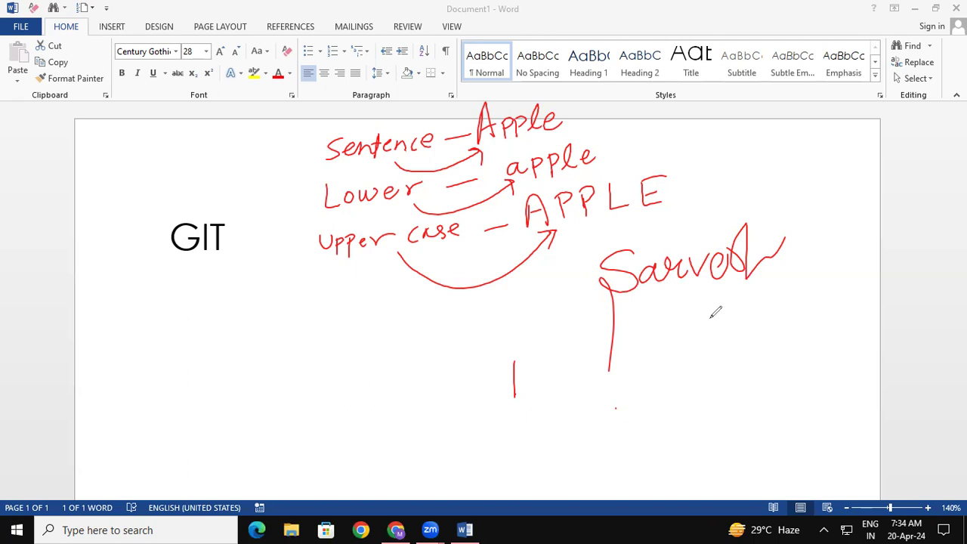
mouse_move(323, 307)
left_mouse_down()
mouse_move(374, 304)
mouse_move(341, 345)
mouse_move(358, 324)
mouse_move(384, 349)
mouse_move(393, 334)
mouse_move(394, 358)
left_mouse_up()
mouse_move(407, 327)
left_mouse_down()
mouse_move(413, 304)
mouse_move(462, 331)
mouse_move(528, 307)
left_mouse_up()
left_click_drag(377, 368, 508, 345)
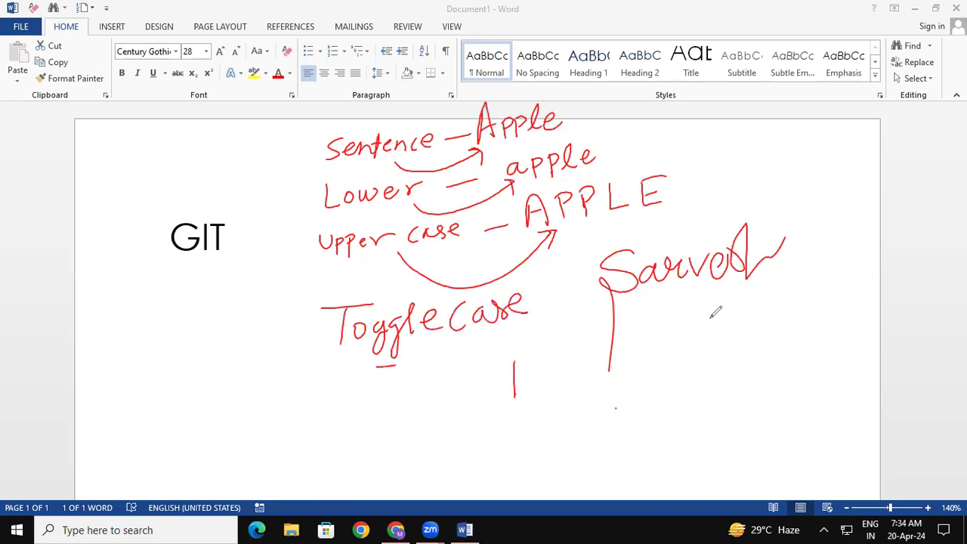
left_click_drag(446, 429, 461, 437)
mouse_move(478, 398)
left_mouse_down()
mouse_move(476, 444)
mouse_move(467, 413)
mouse_move(490, 431)
mouse_move(492, 402)
left_mouse_up()
mouse_move(517, 372)
left_mouse_down()
mouse_move(519, 415)
mouse_move(575, 384)
mouse_move(560, 376)
left_mouse_up()
left_click_drag(564, 358, 545, 373)
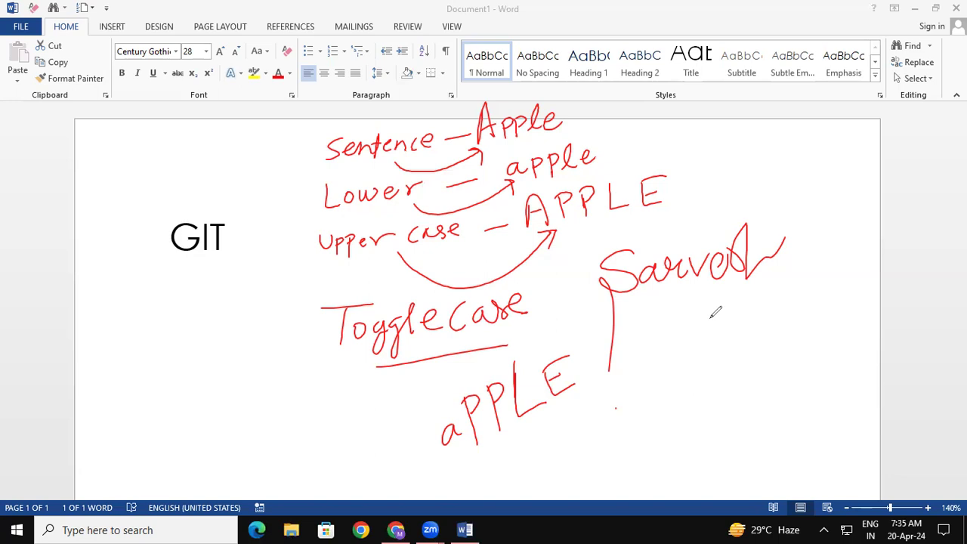
left_click_drag(320, 138, 320, 264)
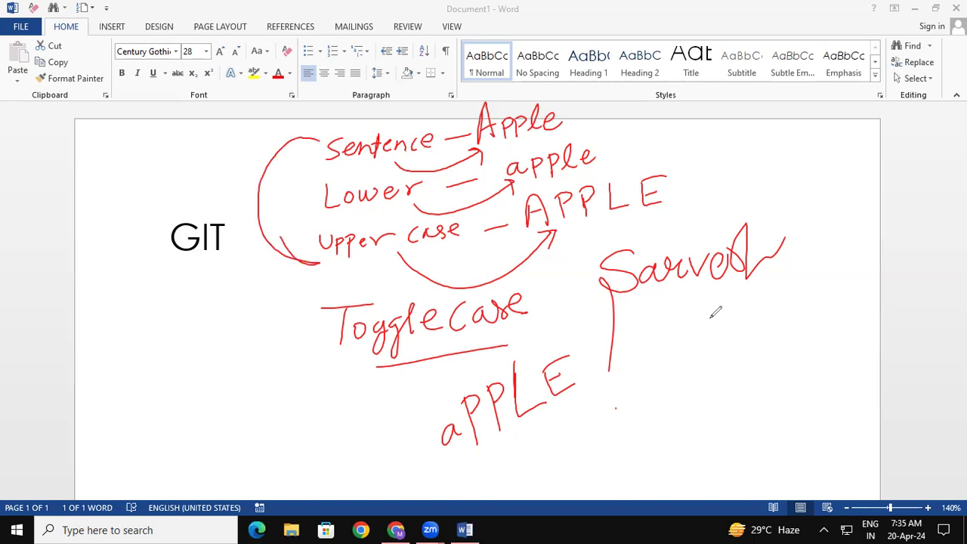
mouse_move(580, 121)
left_mouse_down()
mouse_move(642, 104)
mouse_move(636, 113)
mouse_move(663, 115)
left_mouse_up()
mouse_move(661, 90)
left_mouse_down()
mouse_move(670, 114)
mouse_move(687, 97)
mouse_move(706, 130)
left_mouse_up()
mouse_move(735, 70)
left_mouse_down()
mouse_move(730, 89)
mouse_move(755, 63)
mouse_move(754, 103)
left_mouse_up()
mouse_move(751, 83)
left_mouse_down()
mouse_move(793, 77)
mouse_move(801, 50)
left_mouse_up()
mouse_move(800, 62)
left_mouse_down()
mouse_move(805, 75)
mouse_move(824, 78)
mouse_move(848, 54)
left_mouse_up()
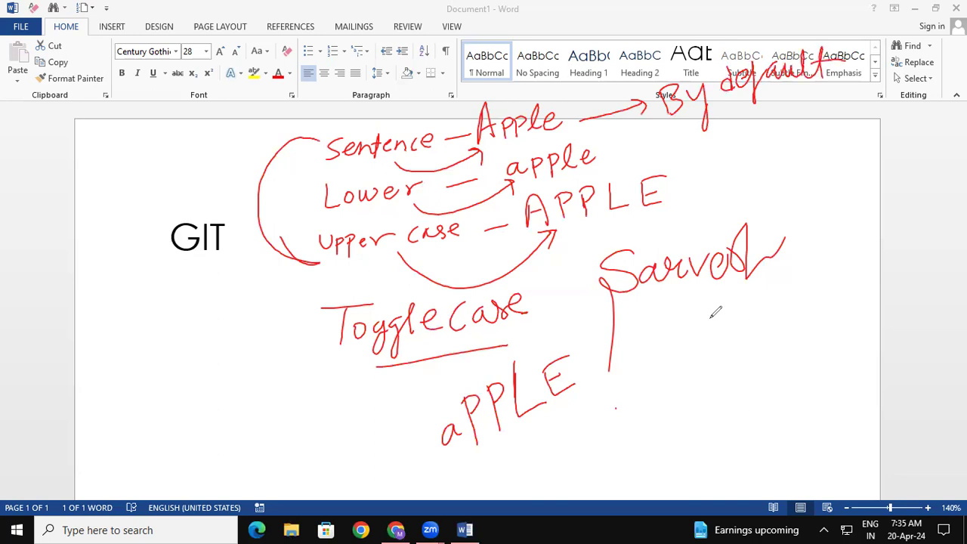
left_click_drag(277, 376, 317, 340)
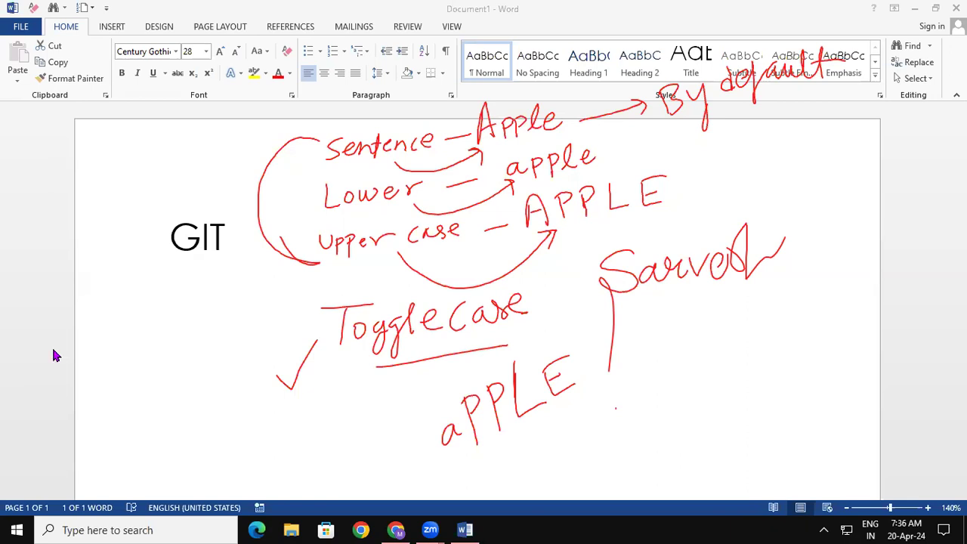
Leave pen mode and delete the word GIT from the page.
key("Escape")
double_click(240, 248)
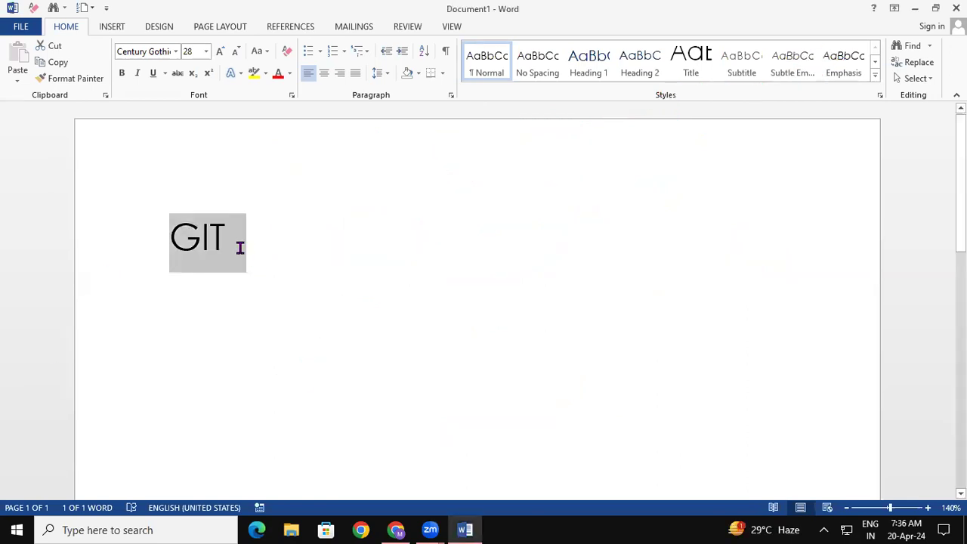
left_click(353, 239)
key("BackSpace")
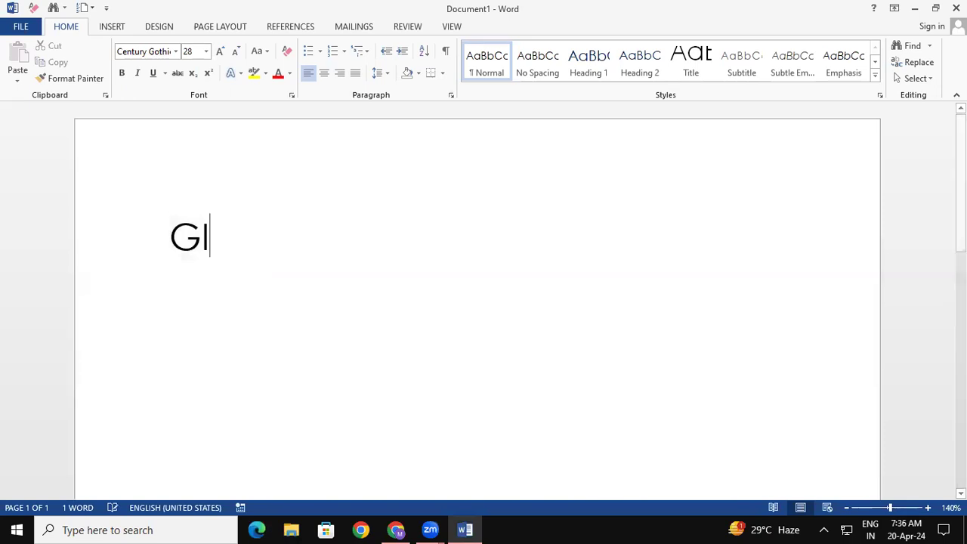
key("BackSpace")
key("BackSpace")
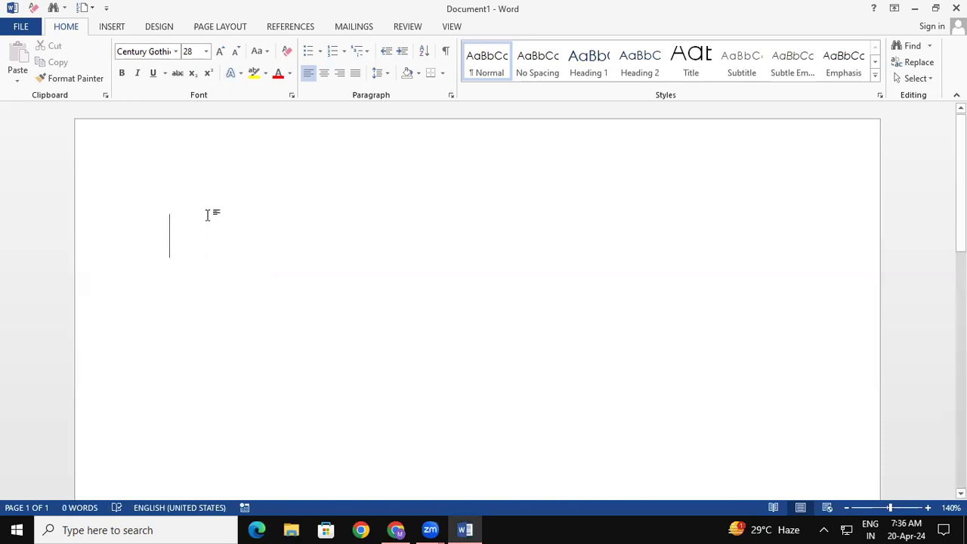
Set the font size to 16 and type =RAND( to start the sample-text formula.
left_click(205, 51)
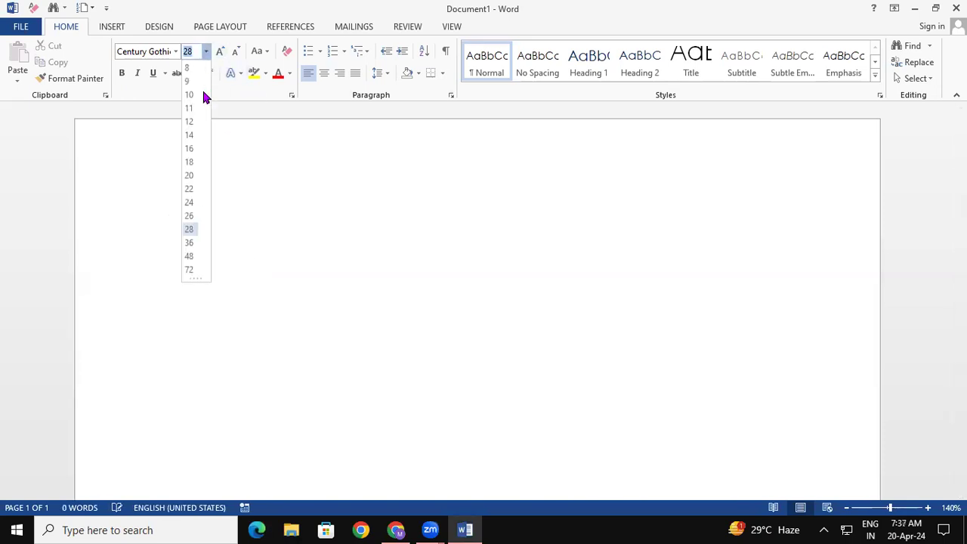
left_click(194, 149)
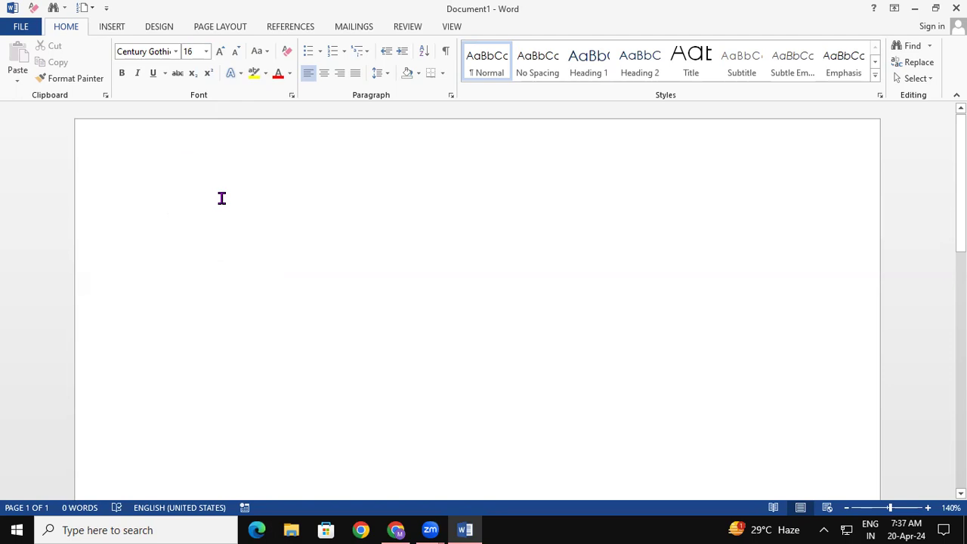
type("=RAND(")
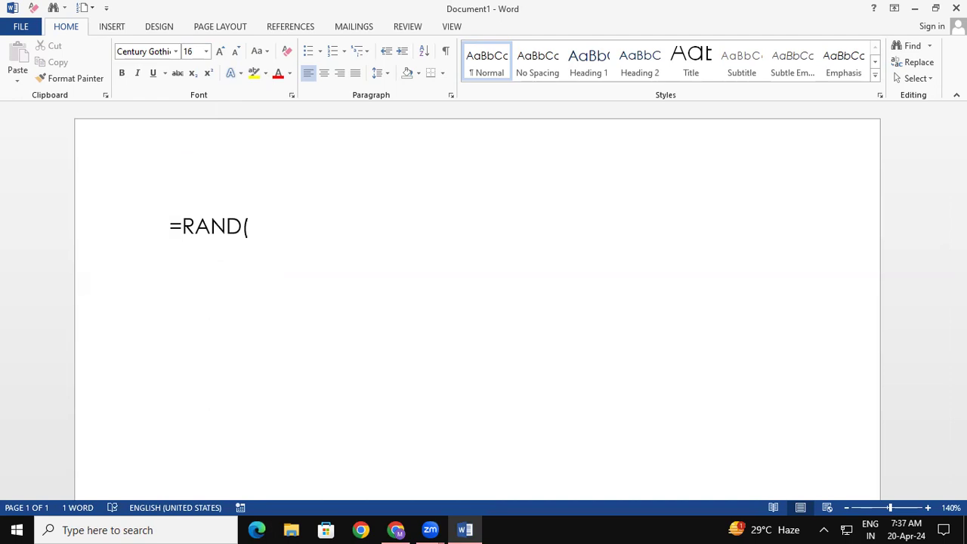
Generate sample text with =RAND(), undo it, and try =RAND(44) instead.
type(")")
key("Return")
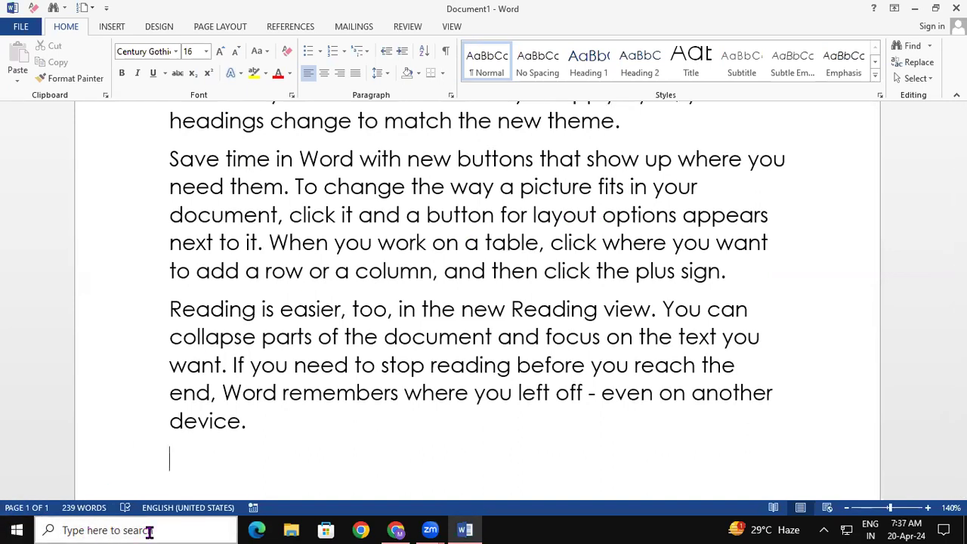
key("ctrl+z")
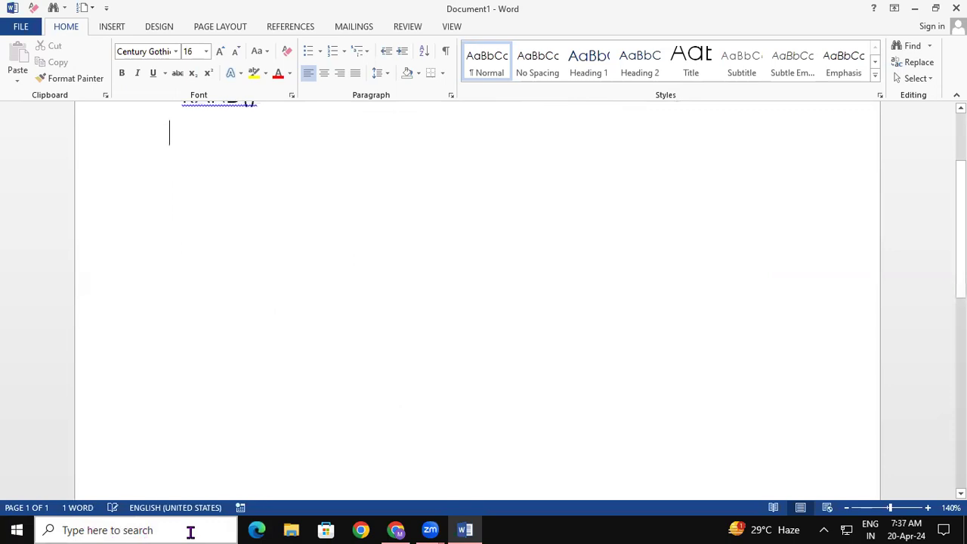
key("BackSpace")
key("BackSpace")
type("44)")
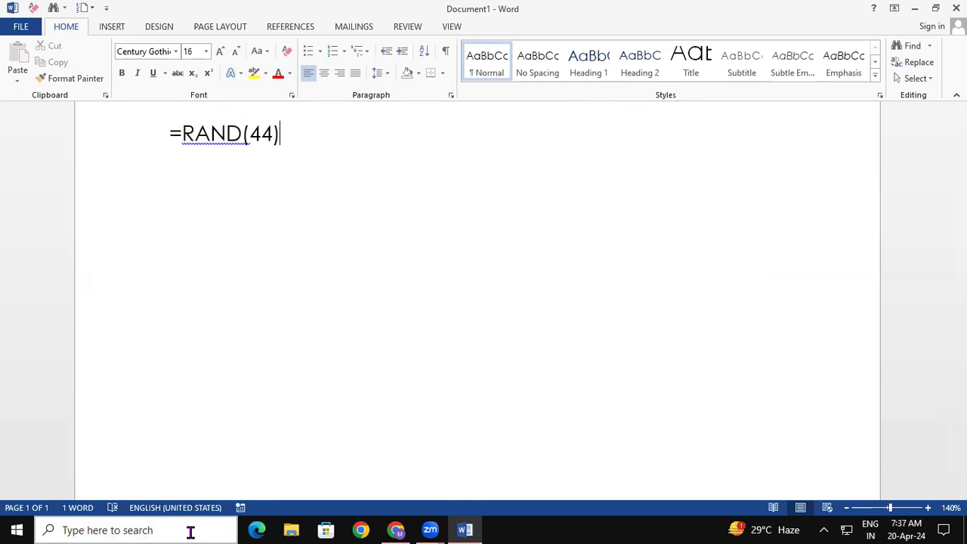
key("Return")
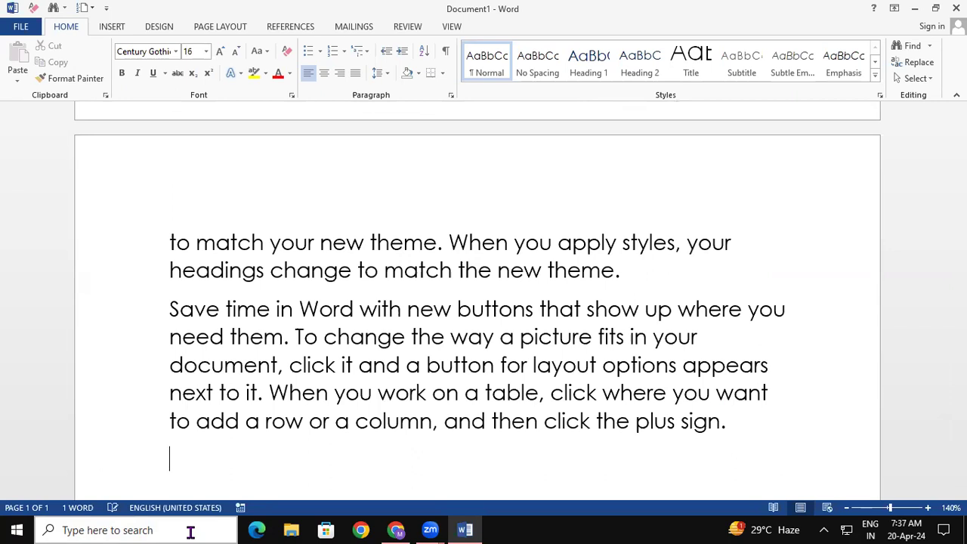
Undo the 44-paragraph text, regenerate the default =RAND() paragraphs, and return to the top.
left_click(240, 393)
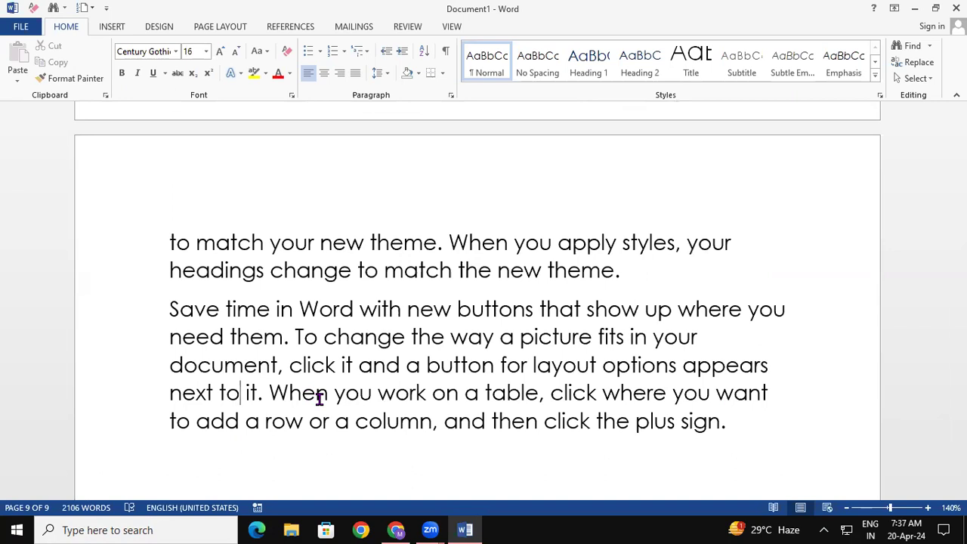
key("ctrl+z")
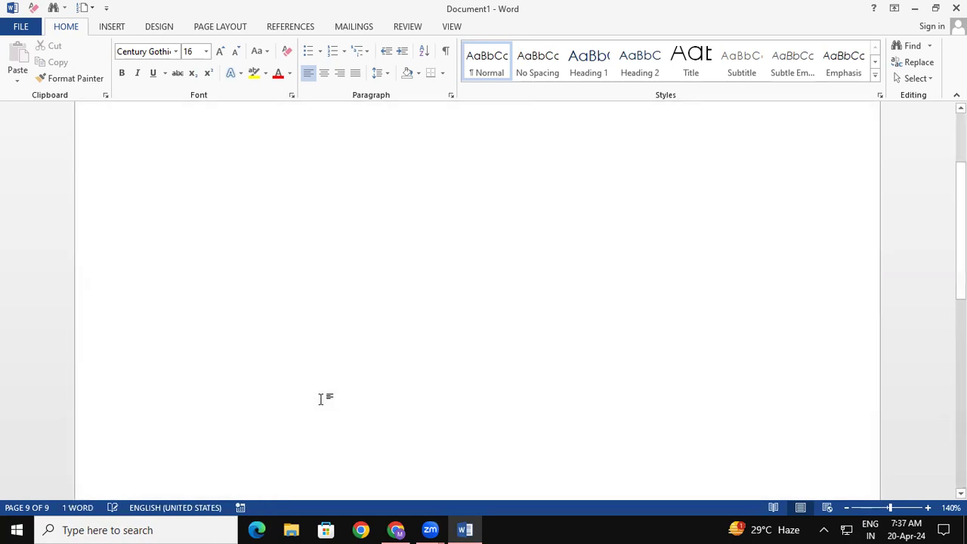
key("BackSpace")
key("BackSpace")
key("BackSpace")
type(")")
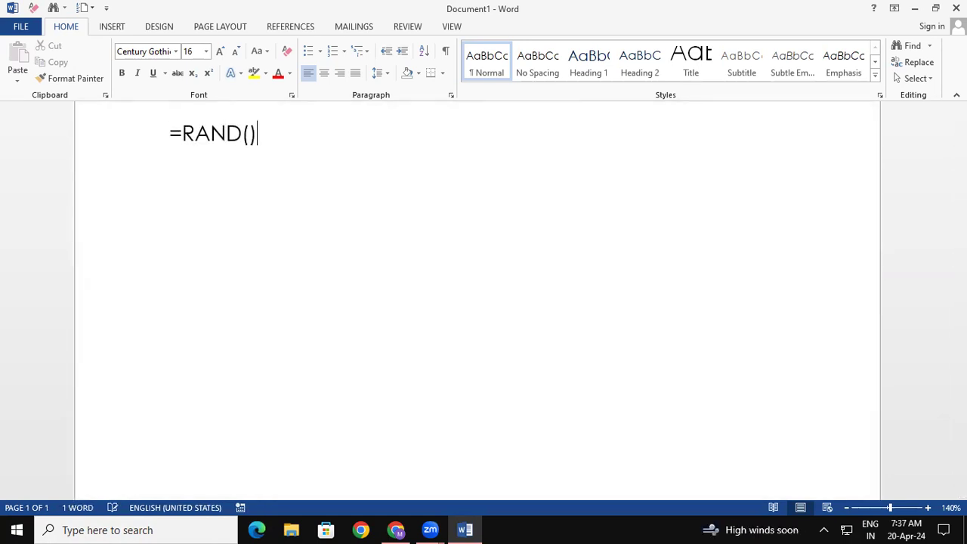
key("Return")
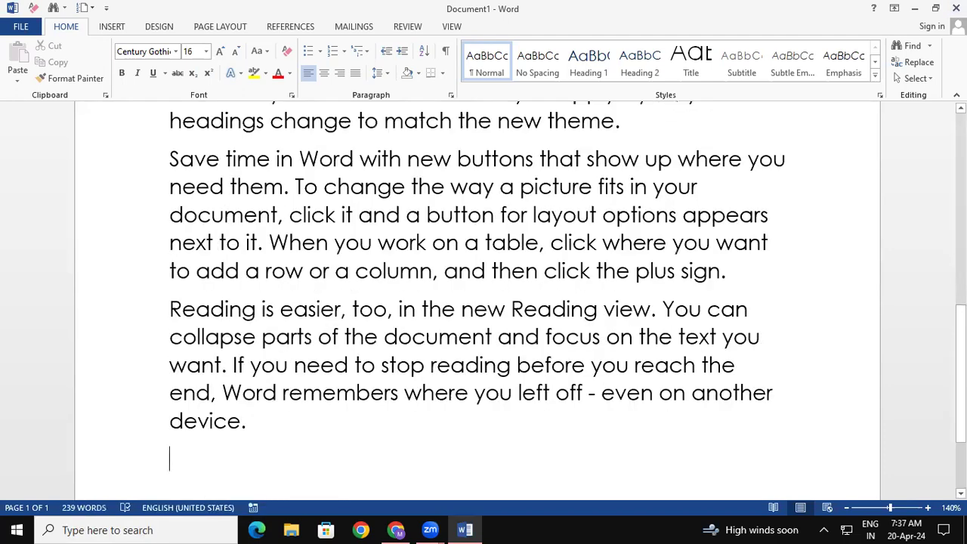
left_click_drag(962, 375, 961, 181)
scroll(511, 378, "up", 1)
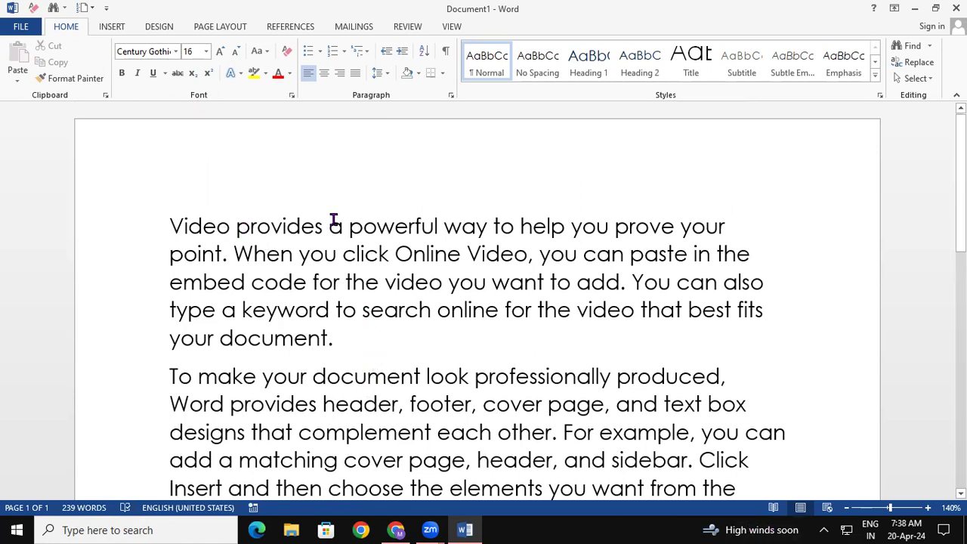
Select all the sample paragraphs and apply lowercase from the Change Case options.
key("ctrl+a")
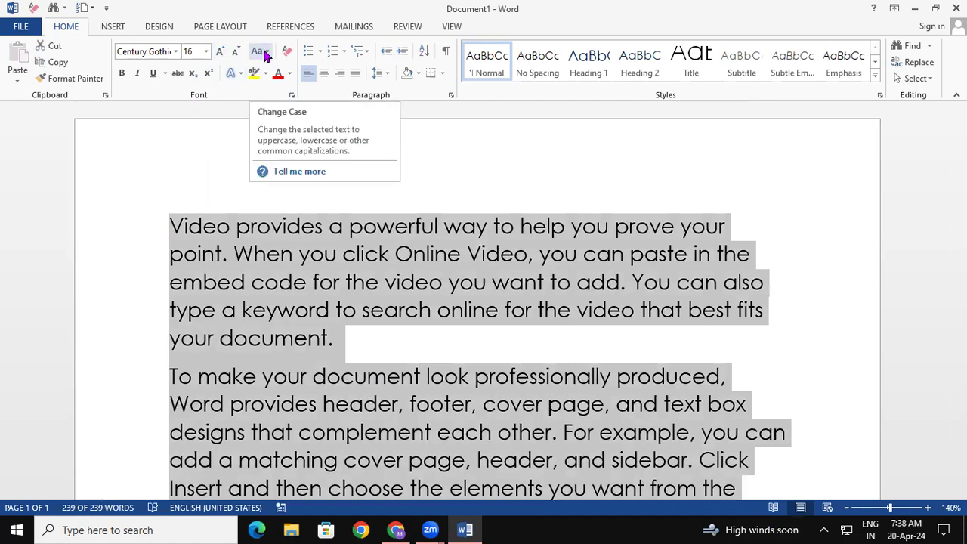
left_click(266, 50)
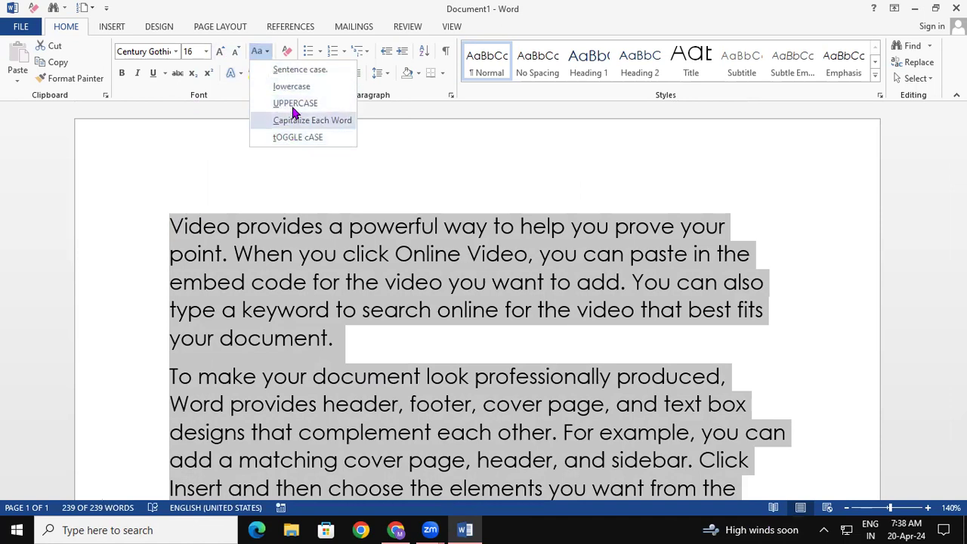
left_click(541, 180)
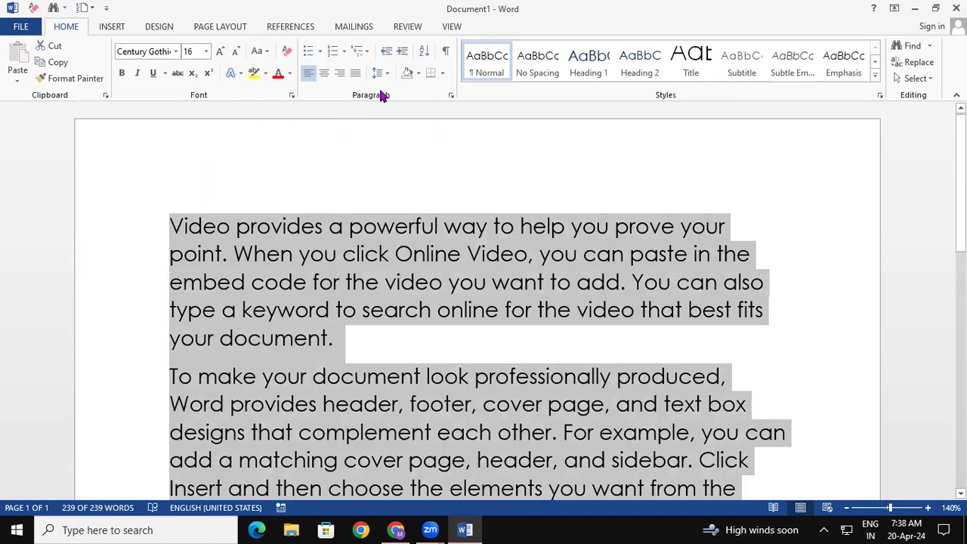
left_click(269, 52)
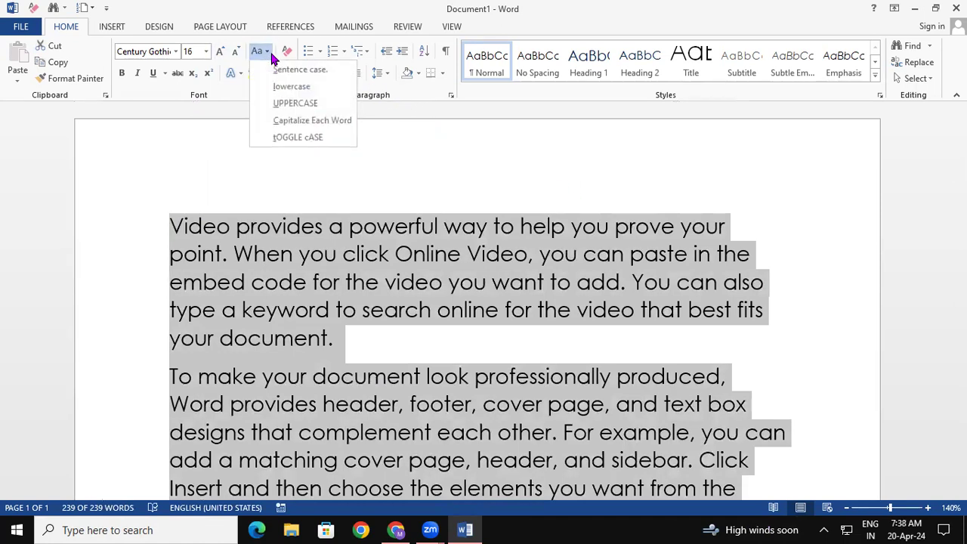
left_click(285, 87)
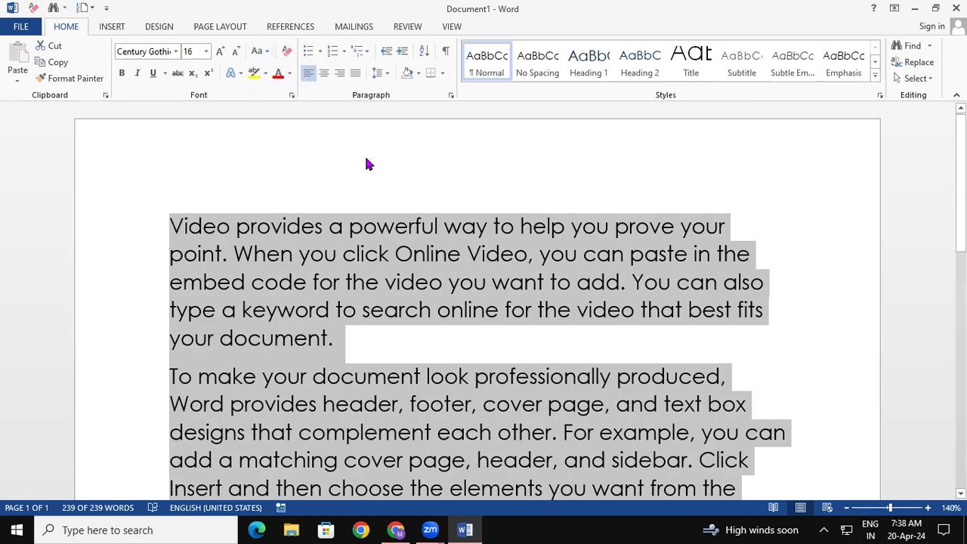
left_click(457, 282)
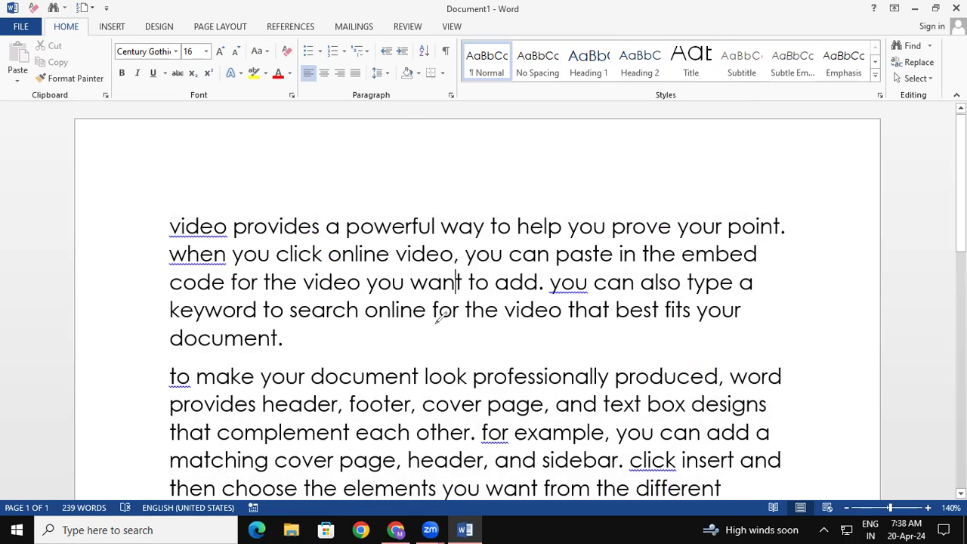
Handwrite a double-underlined red 'word' note above the text, then delete the v of video.
mouse_move(366, 130)
left_mouse_down()
mouse_move(414, 127)
mouse_move(420, 136)
left_mouse_up()
left_click_drag(376, 159, 429, 152)
left_click_drag(390, 179, 429, 173)
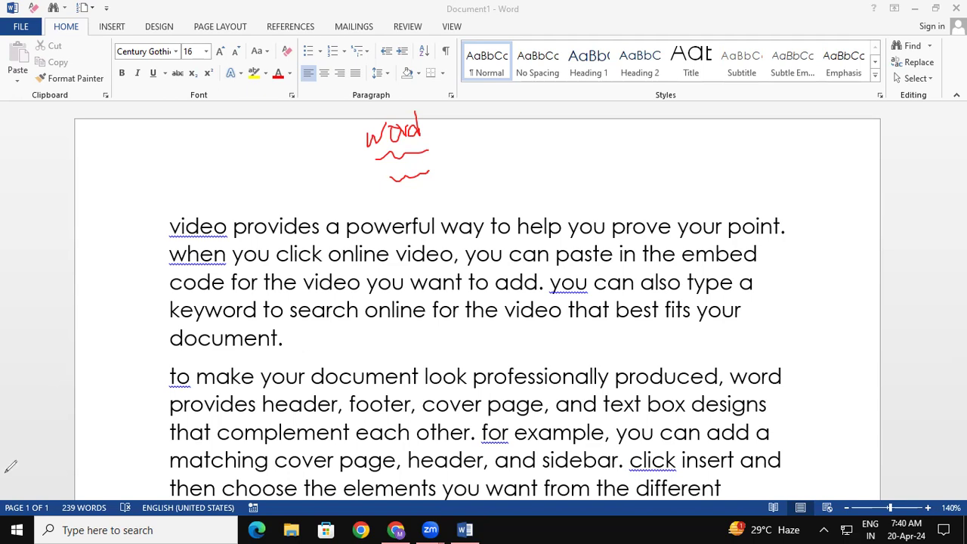
left_click(179, 224)
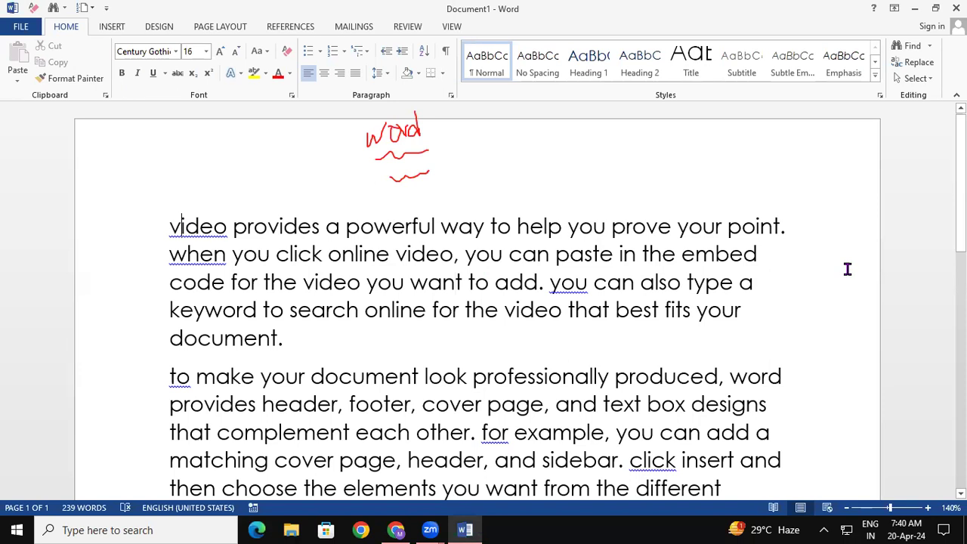
key("BackSpace")
Type a capital V to restore 'Video' at the start of the text.
type("V")
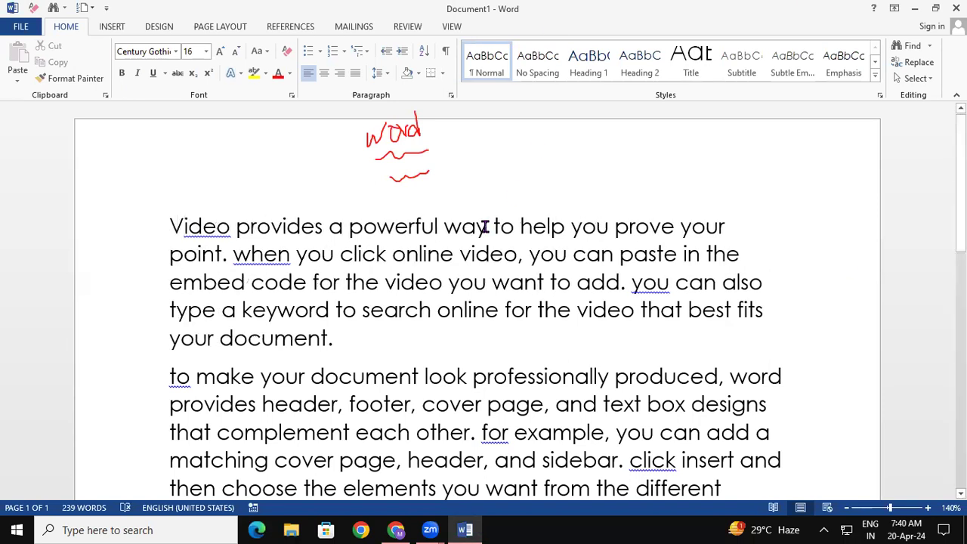
left_click(273, 220)
left_click(237, 231)
Apply Sentence case to all the text and clear all its formatting to plain 11 pt.
key("ctrl+a")
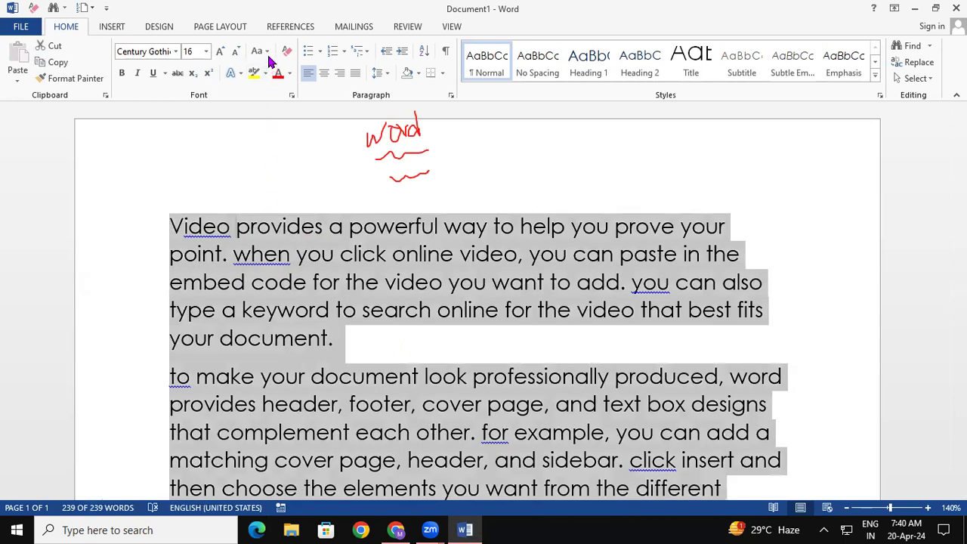
left_click(260, 50)
left_click(275, 70)
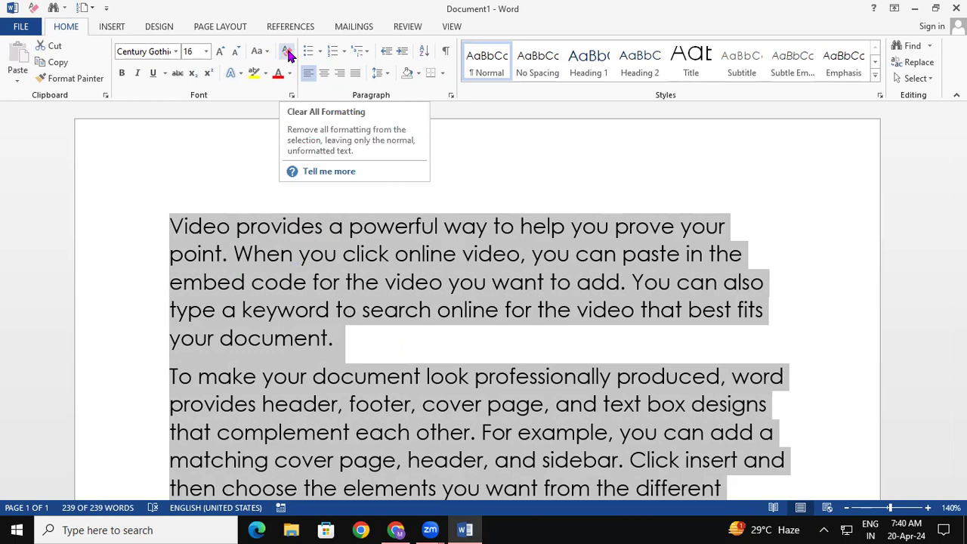
left_click(292, 55)
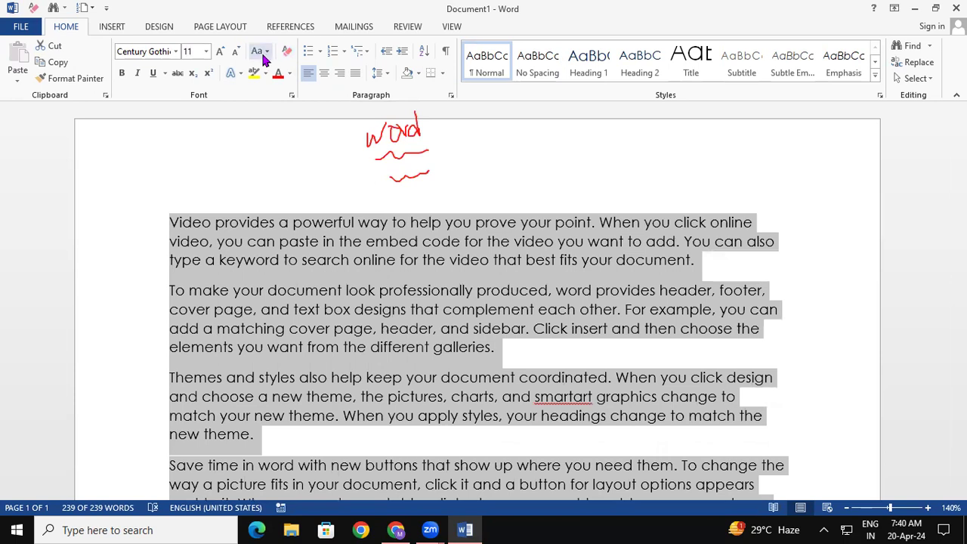
left_click(262, 52)
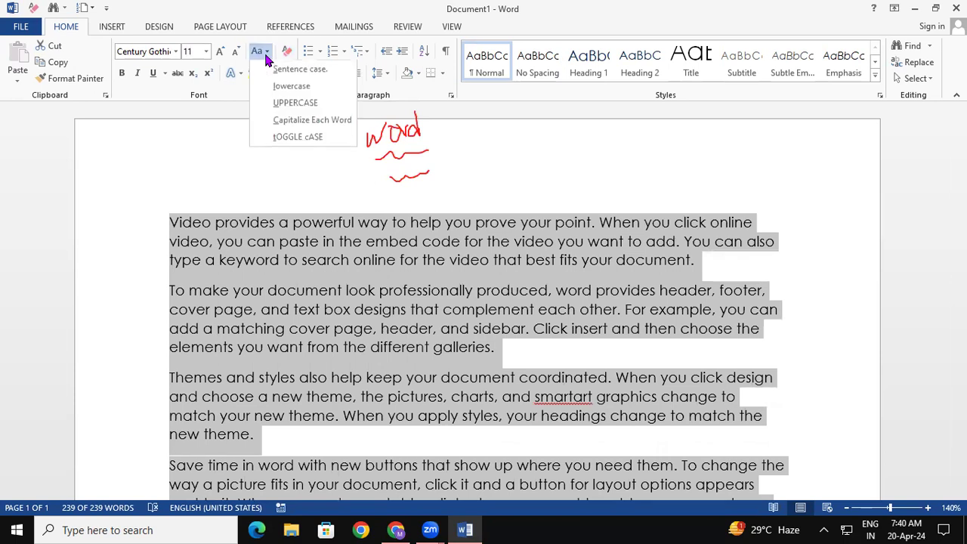
left_click(292, 106)
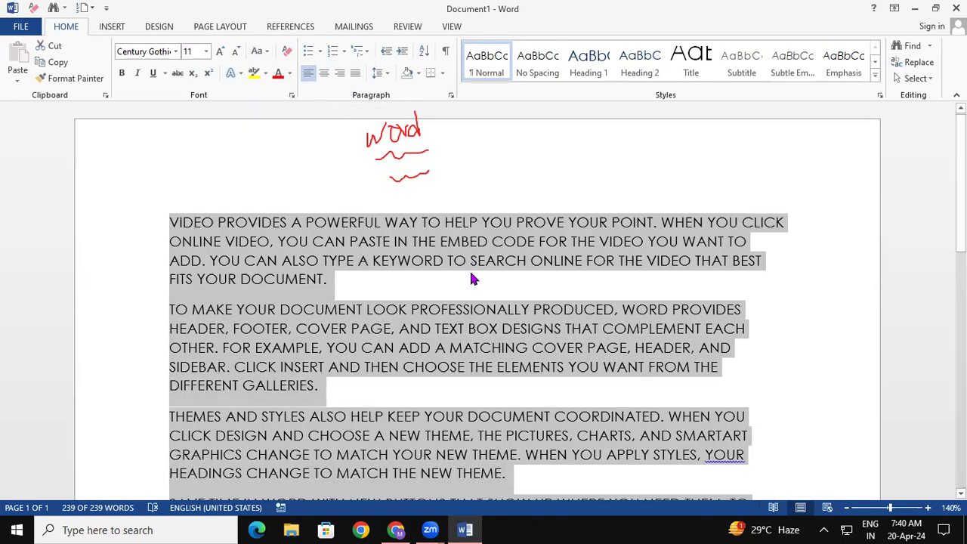
left_click(489, 331)
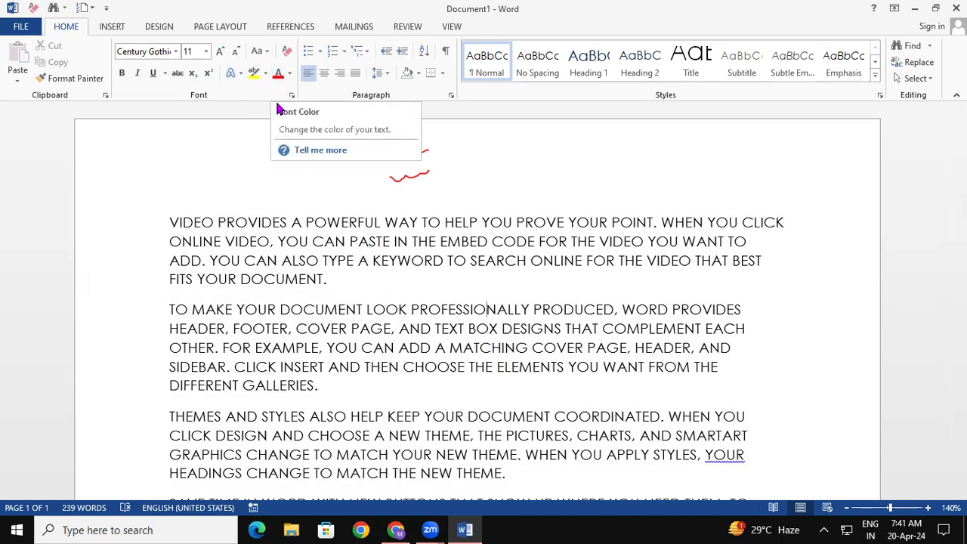
key("ctrl+a")
key("shift+F3")
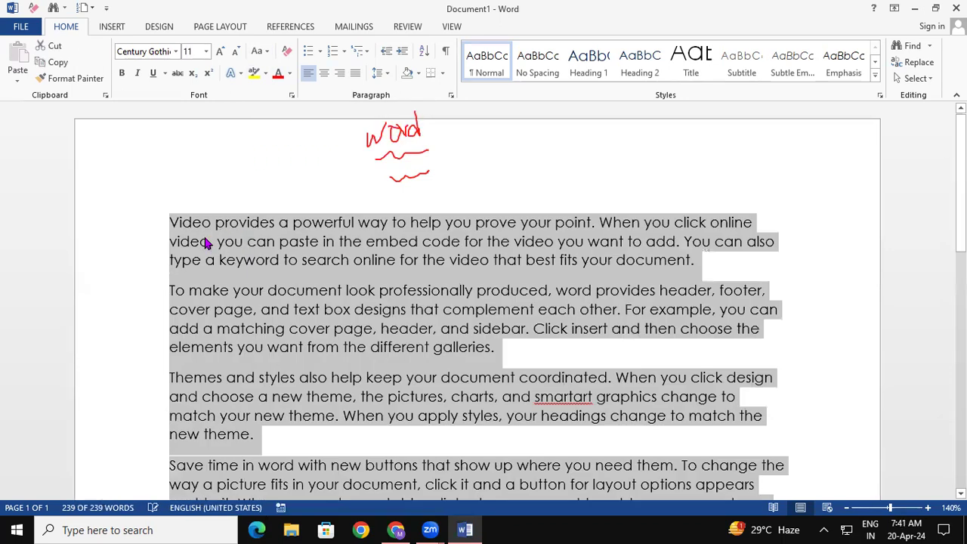
Select the first paragraph and colour its text red.
left_click(170, 220)
left_click_drag(171, 220, 689, 260)
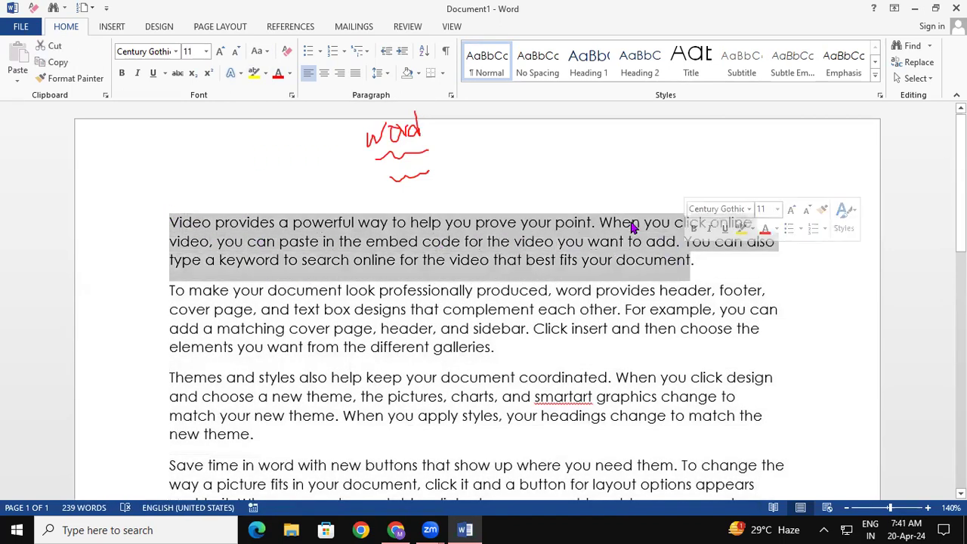
left_click(278, 75)
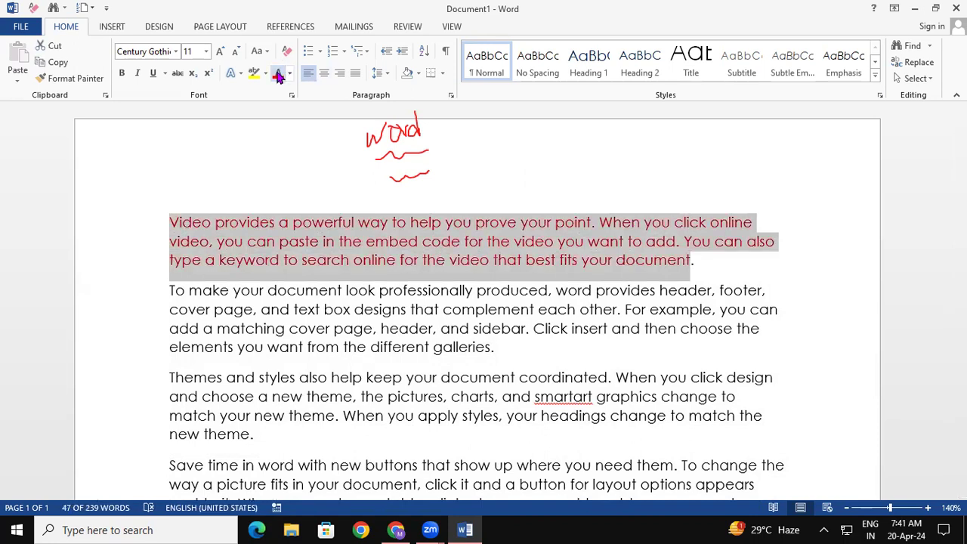
left_click(290, 75)
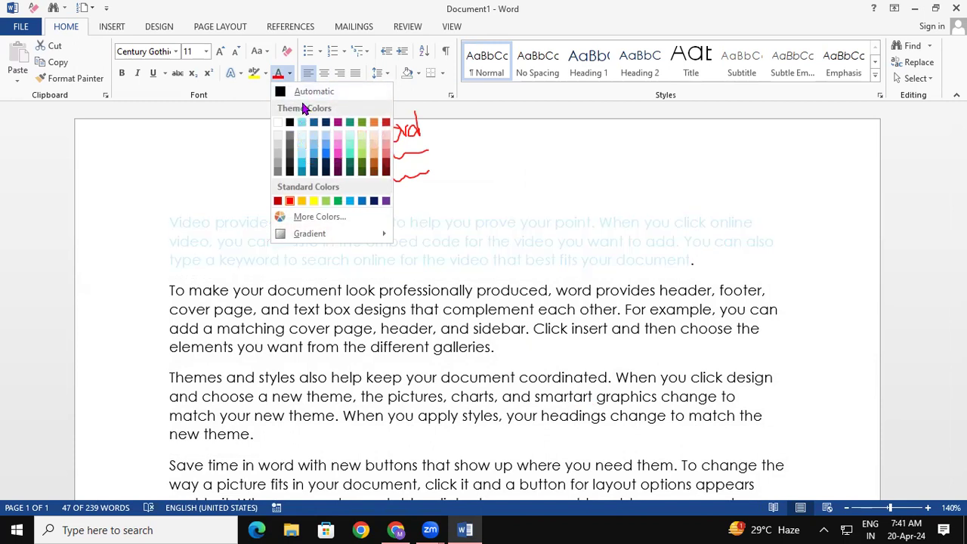
left_click(279, 73)
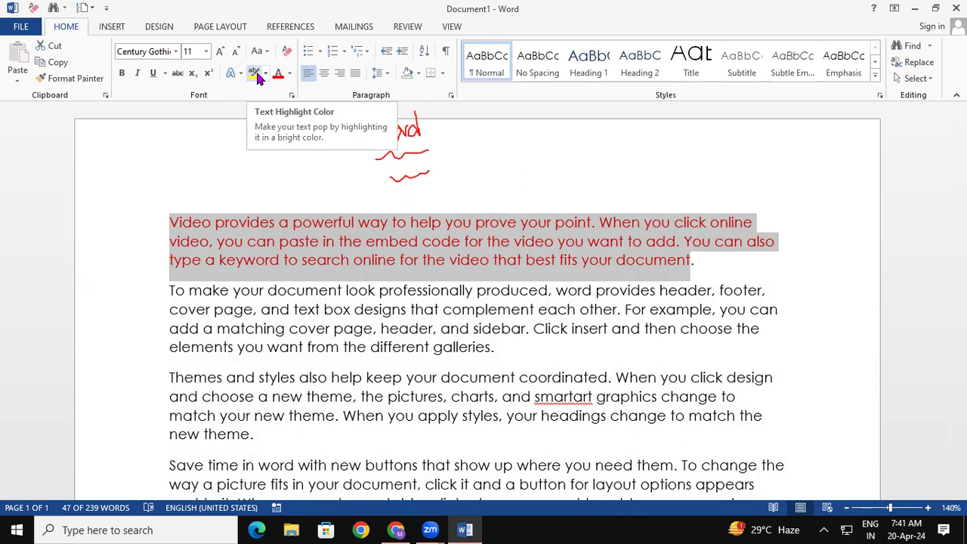
Give the first paragraph a yellow text highlight.
left_click(265, 74)
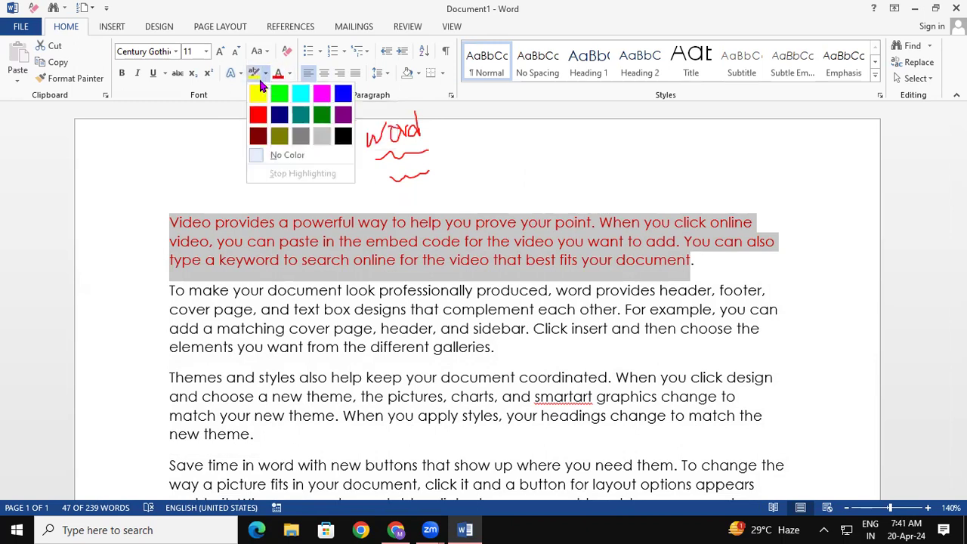
left_click(256, 94)
left_click(531, 399)
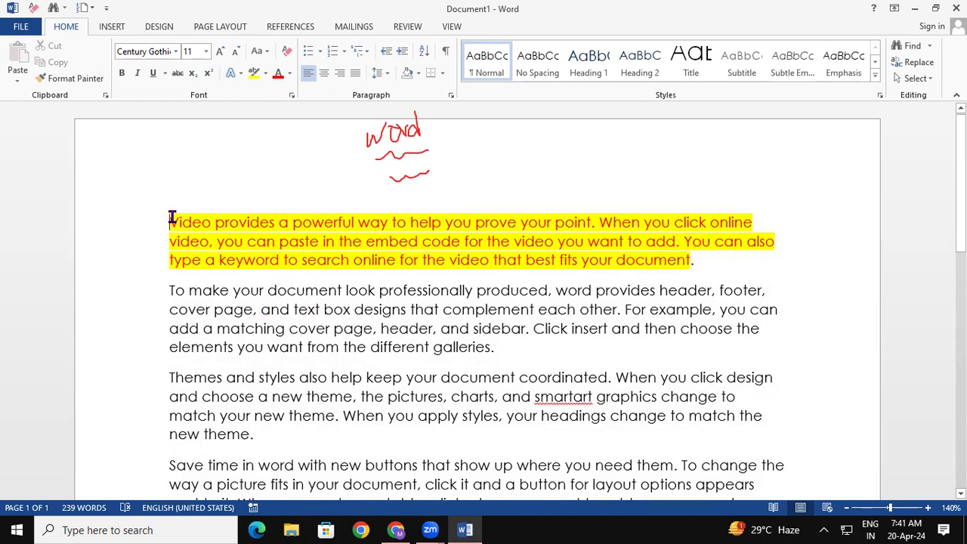
Remove the yellow highlight from the first paragraph with No Color.
left_click_drag(171, 219, 689, 260)
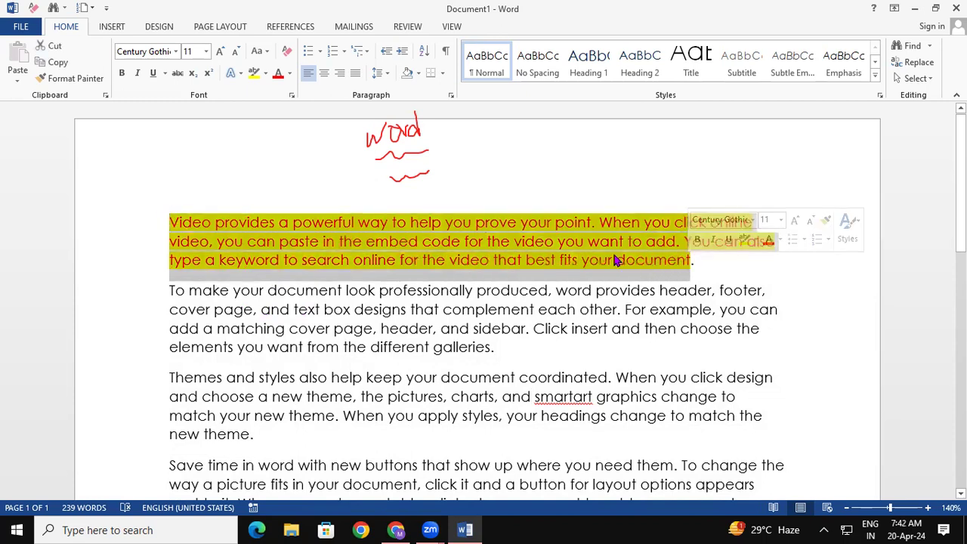
left_click(267, 74)
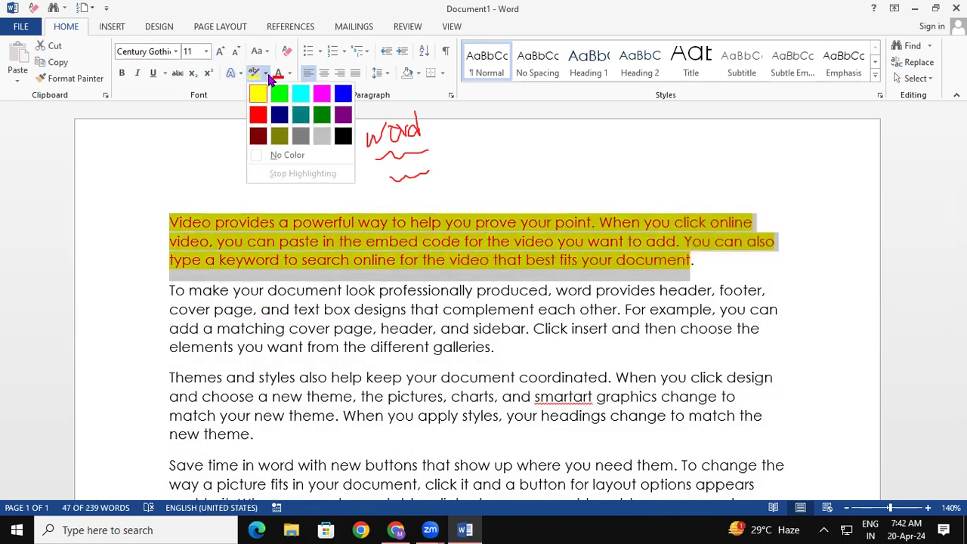
left_click(278, 155)
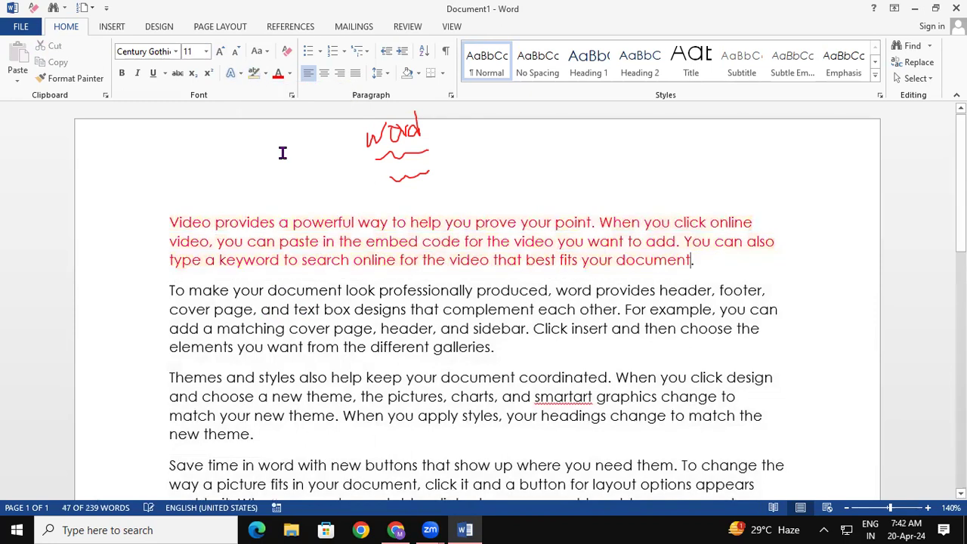
Turn the first paragraph's text back to black and reselect the paragraph.
left_click_drag(165, 220, 672, 268)
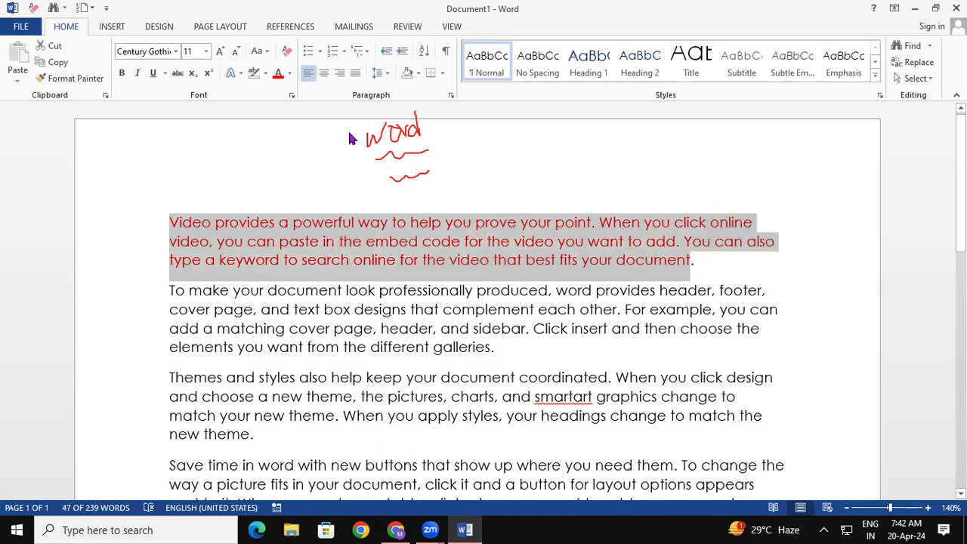
left_click(289, 73)
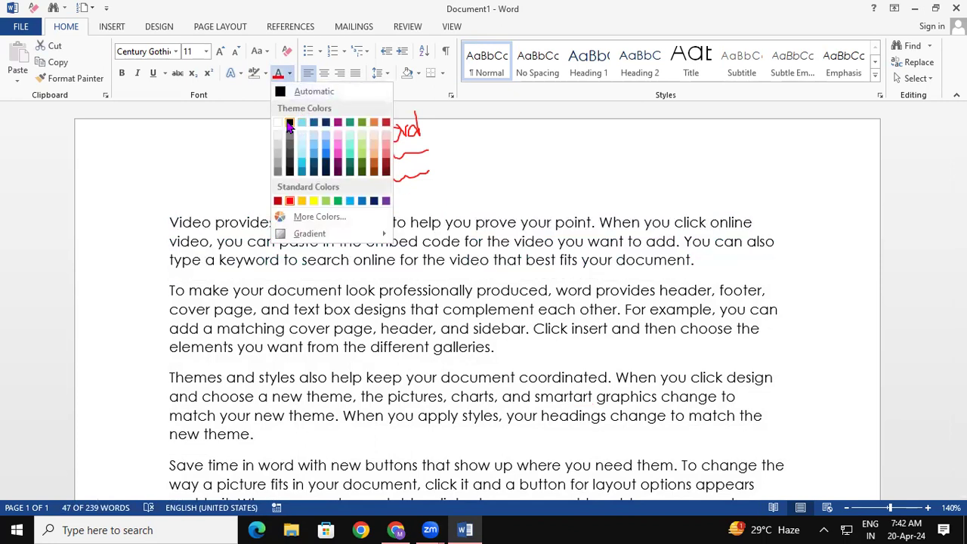
left_click(289, 124)
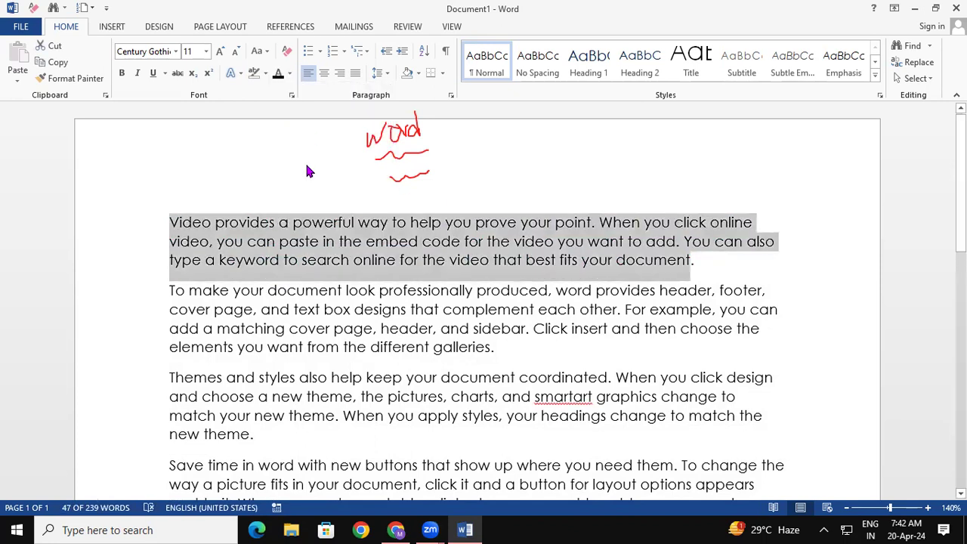
left_click(196, 203)
left_click_drag(165, 211, 694, 262)
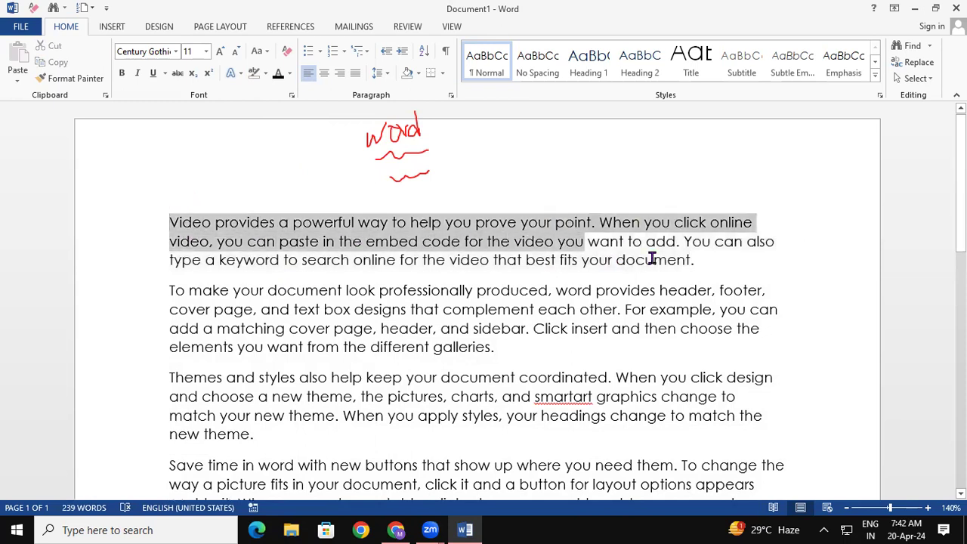
left_click(289, 73)
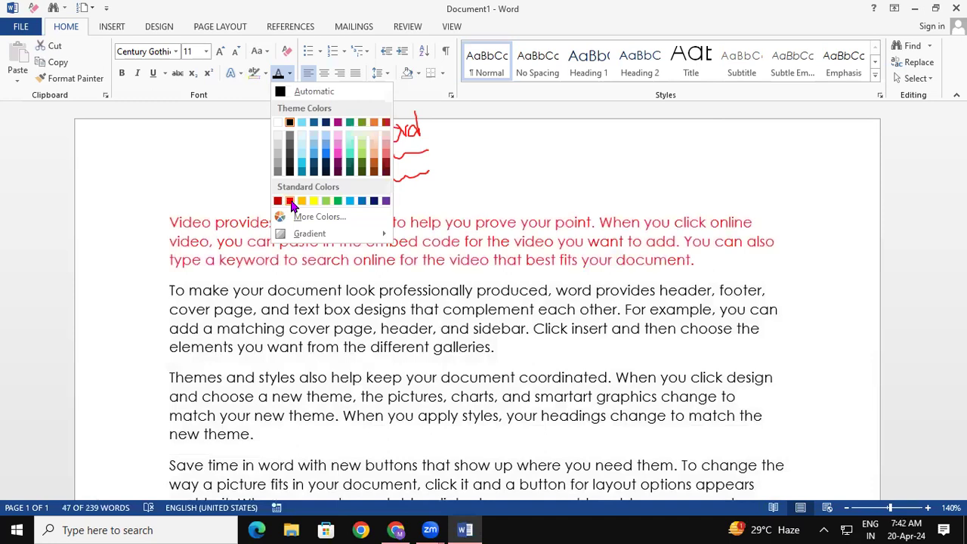
left_click(278, 200)
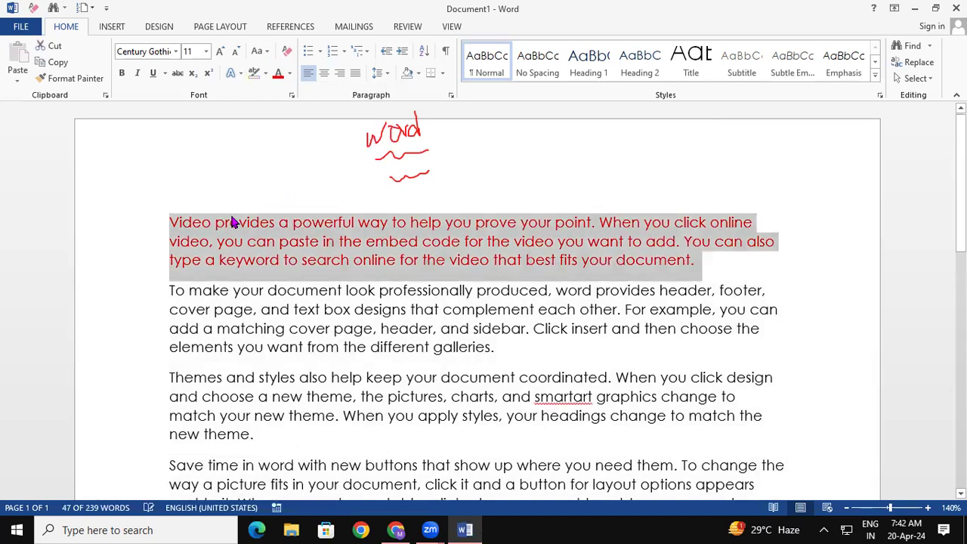
left_click(121, 73)
left_click(138, 73)
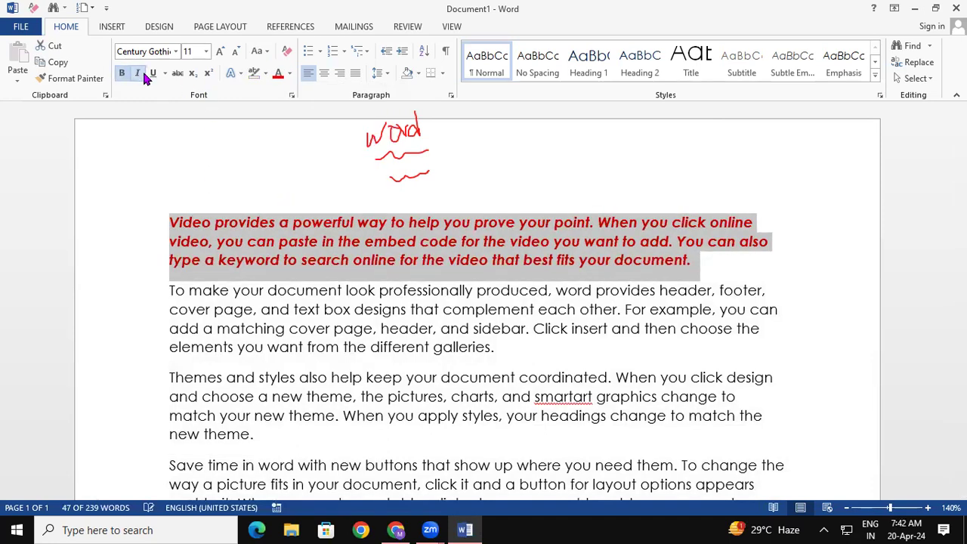
left_click(153, 73)
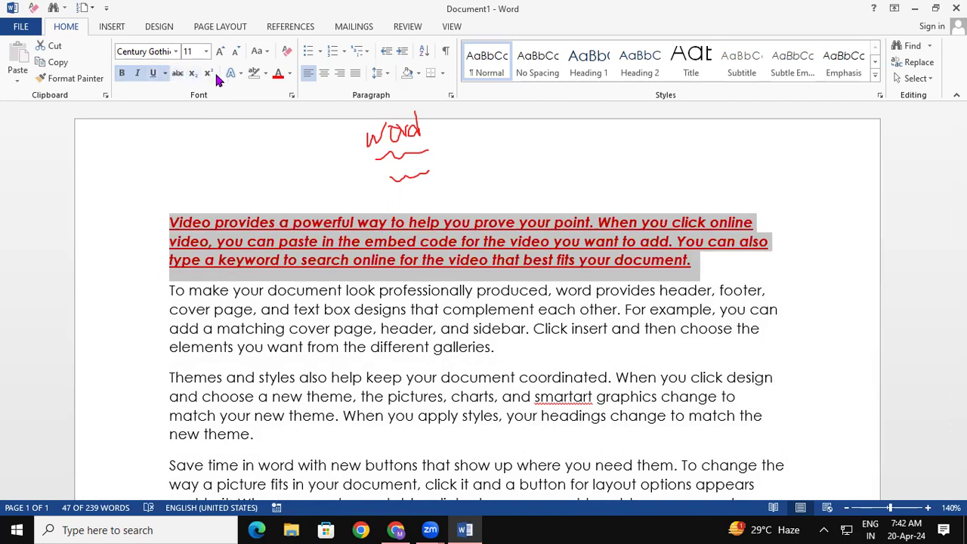
left_click(264, 75)
left_click(257, 87)
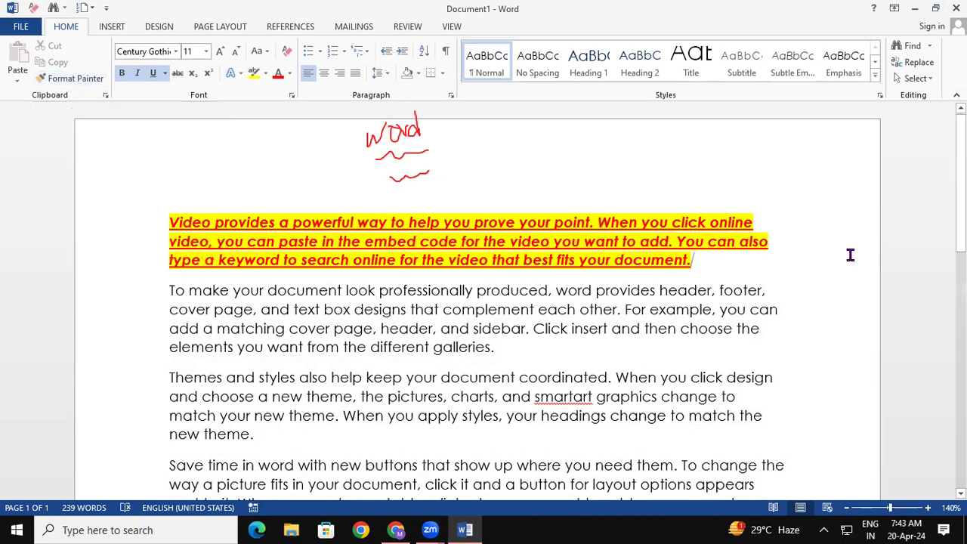
left_click_drag(169, 222, 656, 255)
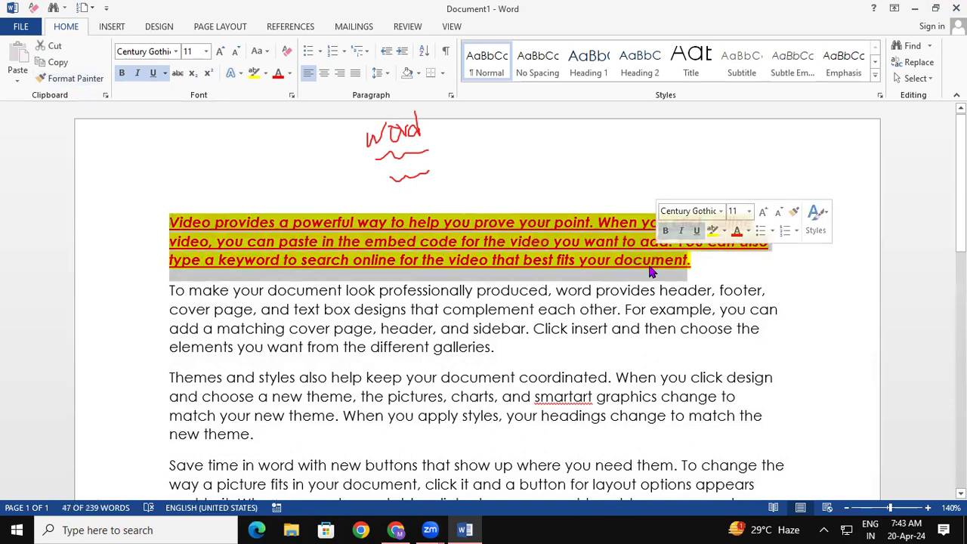
left_click(328, 260)
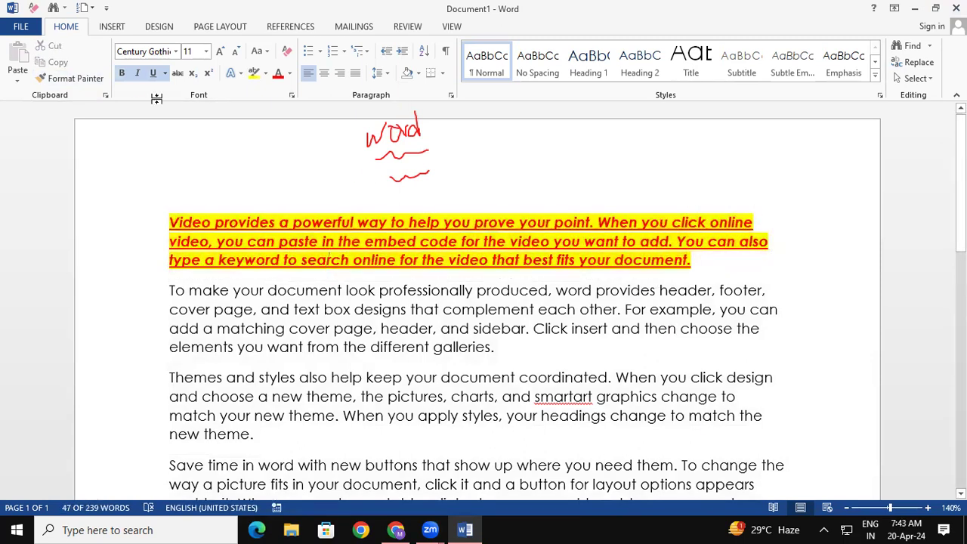
left_click(76, 82)
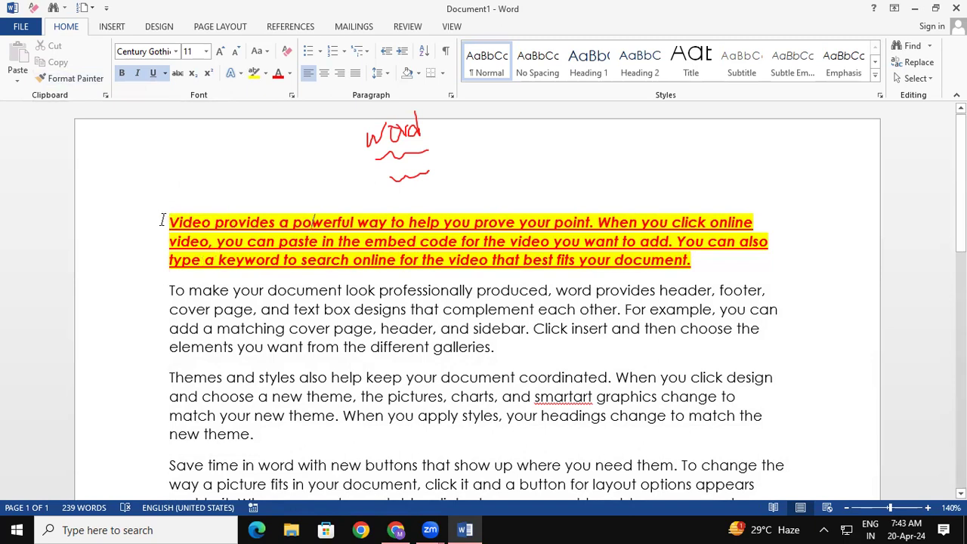
left_click_drag(168, 221, 699, 278)
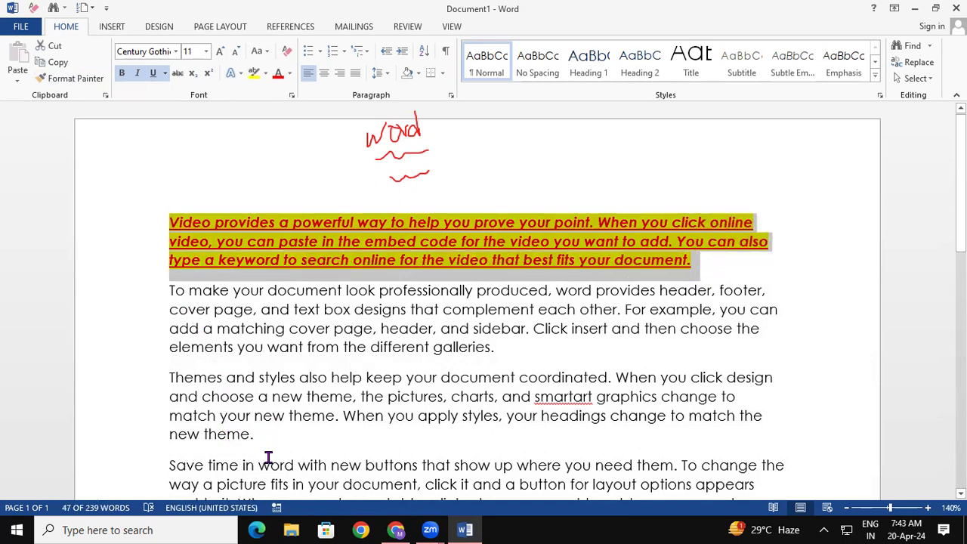
Use Format Painter to copy the first paragraph's formatting onto the 'Themes and styles' paragraph.
left_click(84, 82)
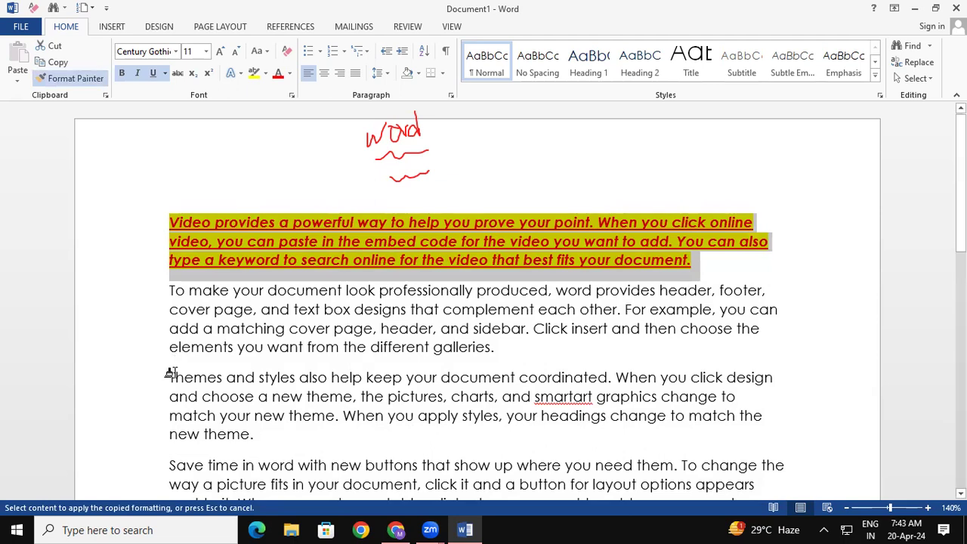
left_click_drag(164, 372, 296, 443)
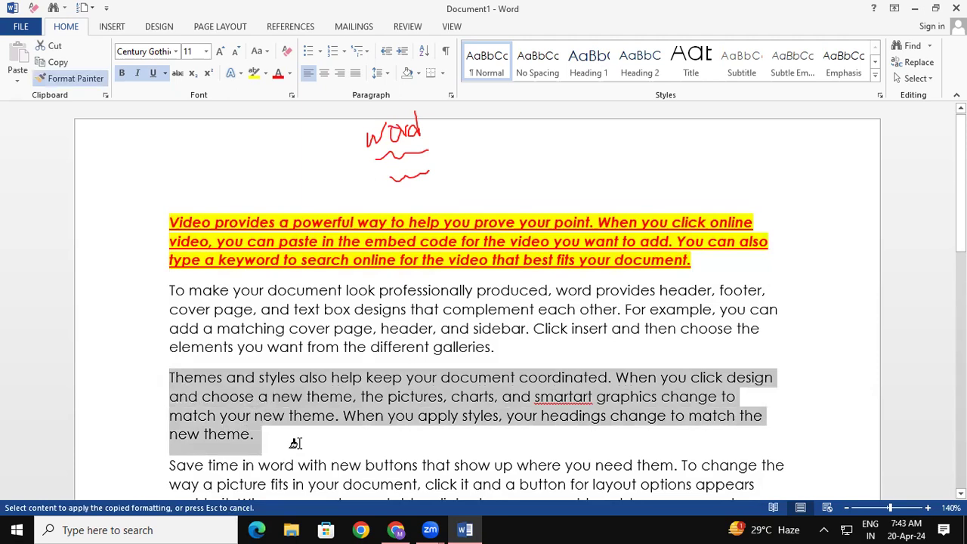
left_click_drag(295, 444, 300, 449)
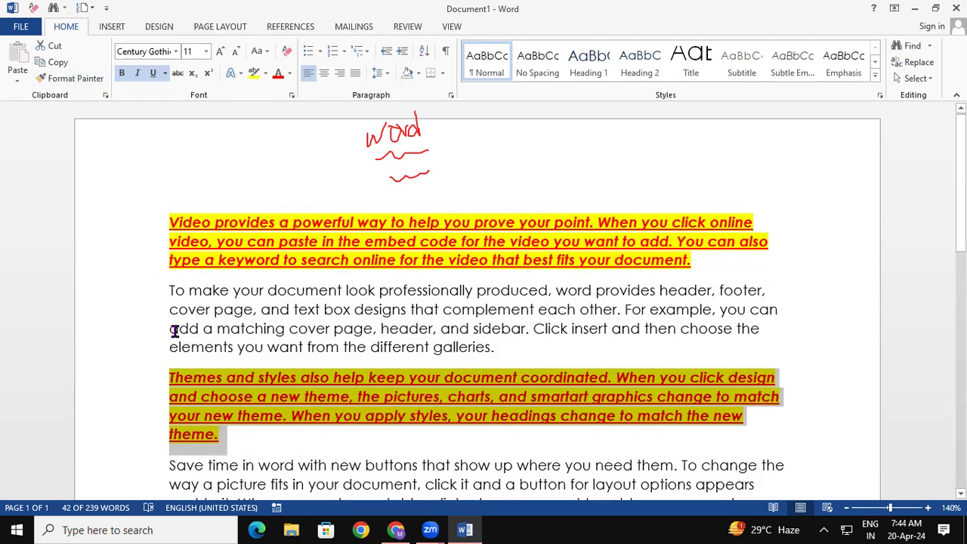
Format-paint the red, bold, italic, underlined, highlighted style onto 'To make' in the second paragraph.
left_click(72, 79)
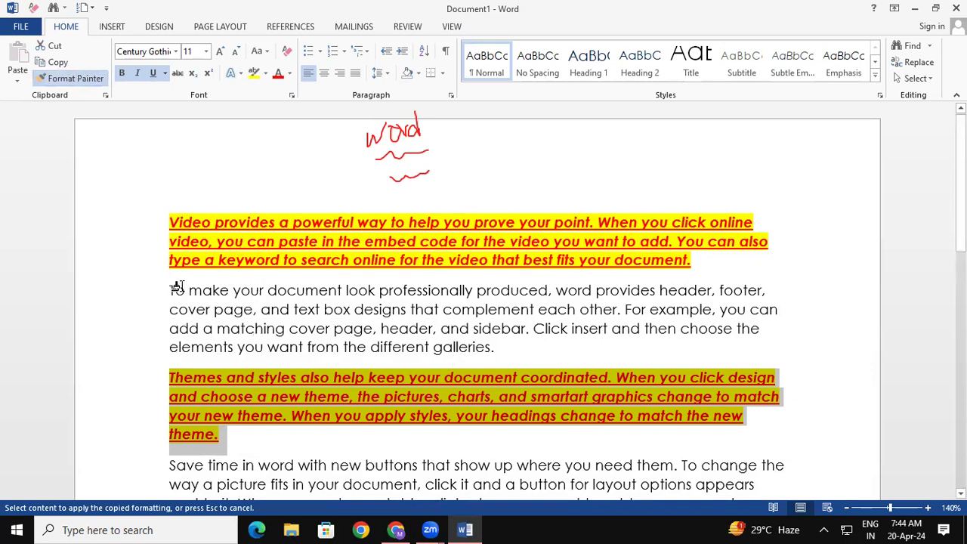
left_click_drag(167, 291, 229, 292)
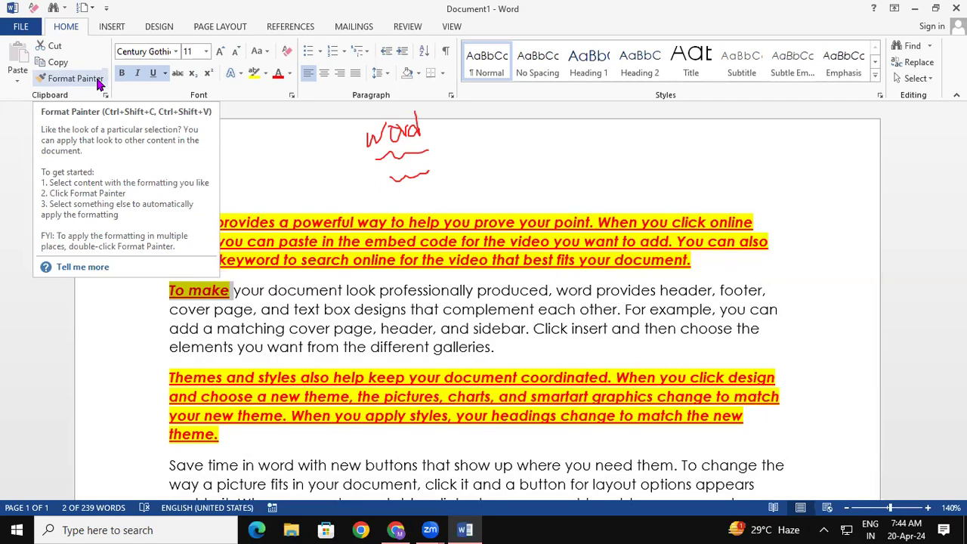
left_click(99, 85)
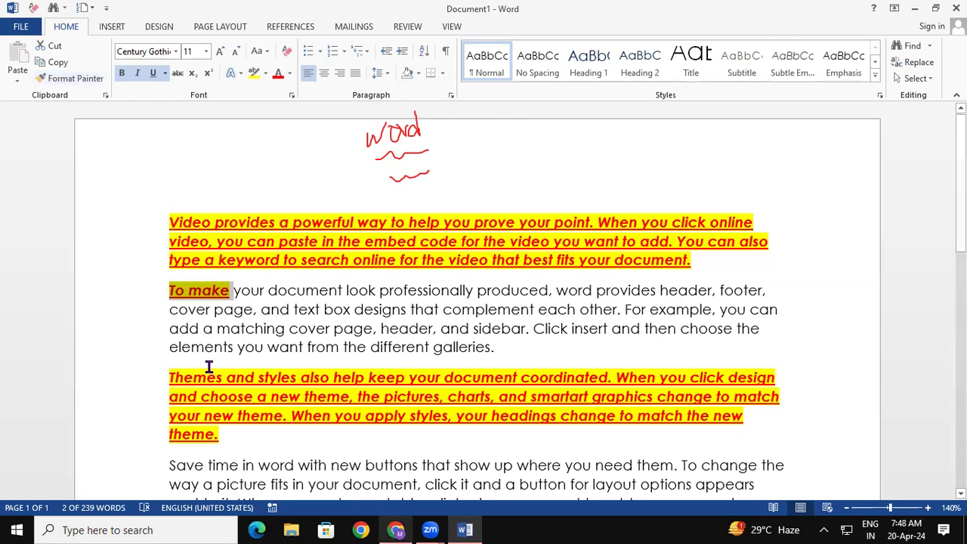
left_click(188, 190)
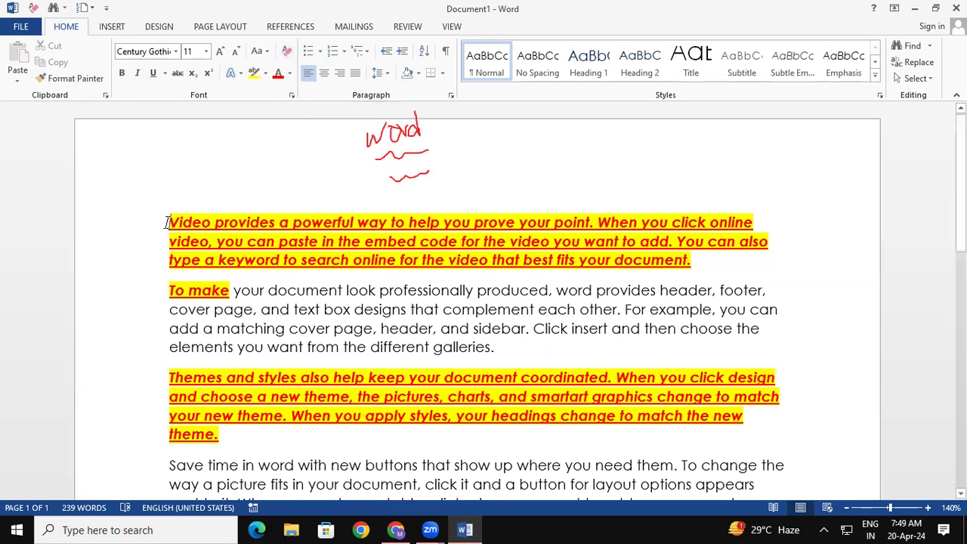
Clear the text formatting from the whole first paragraph.
left_click_drag(169, 222, 714, 266)
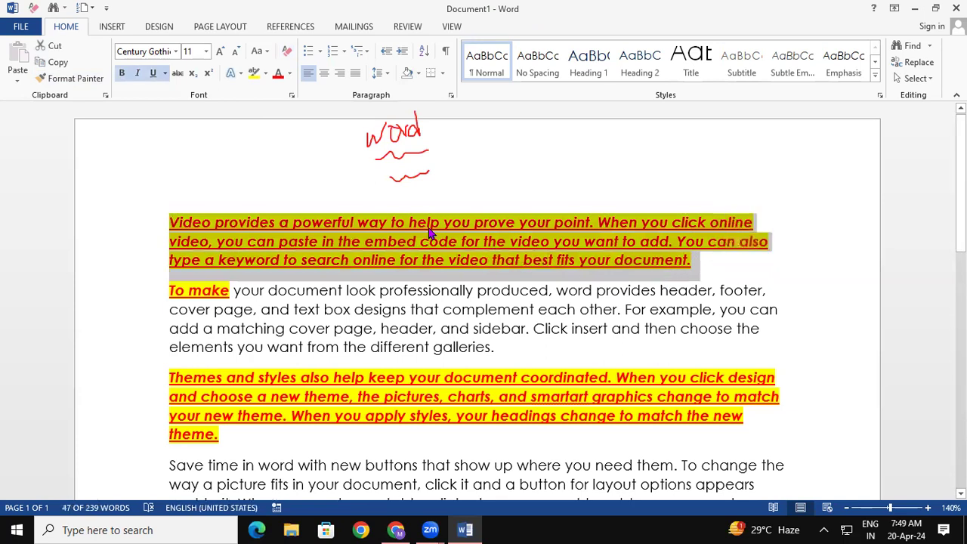
left_click(287, 50)
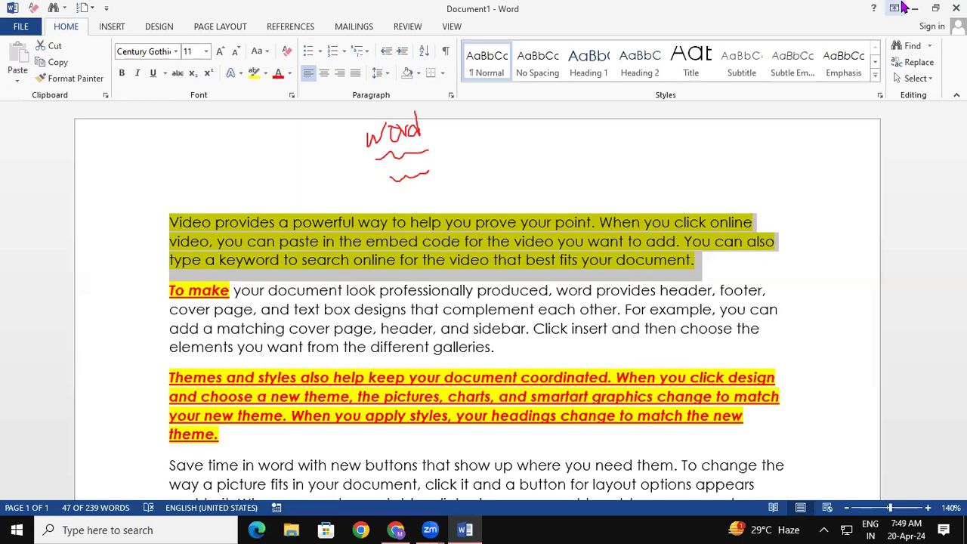
left_click(554, 309)
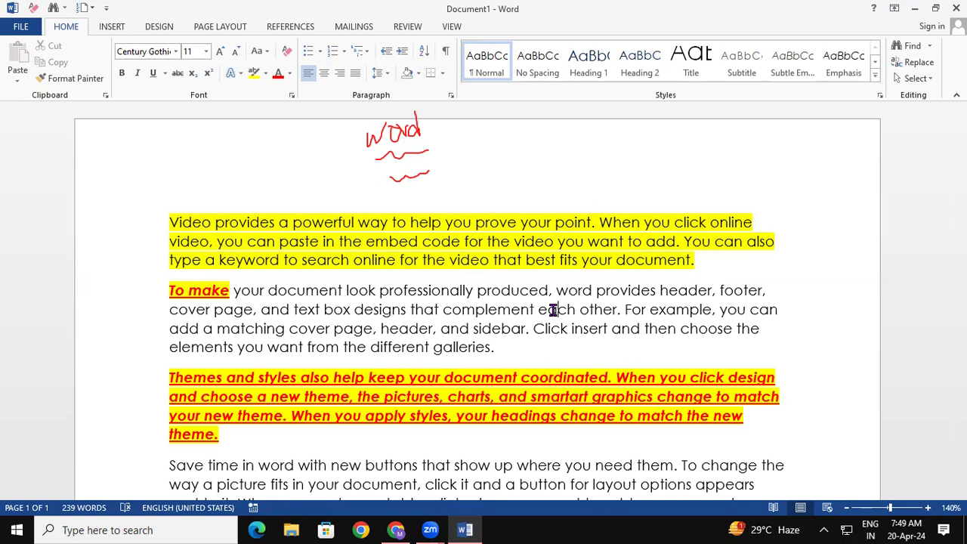
Set the first paragraph's highlight colour to No Color.
left_click_drag(165, 219, 693, 260)
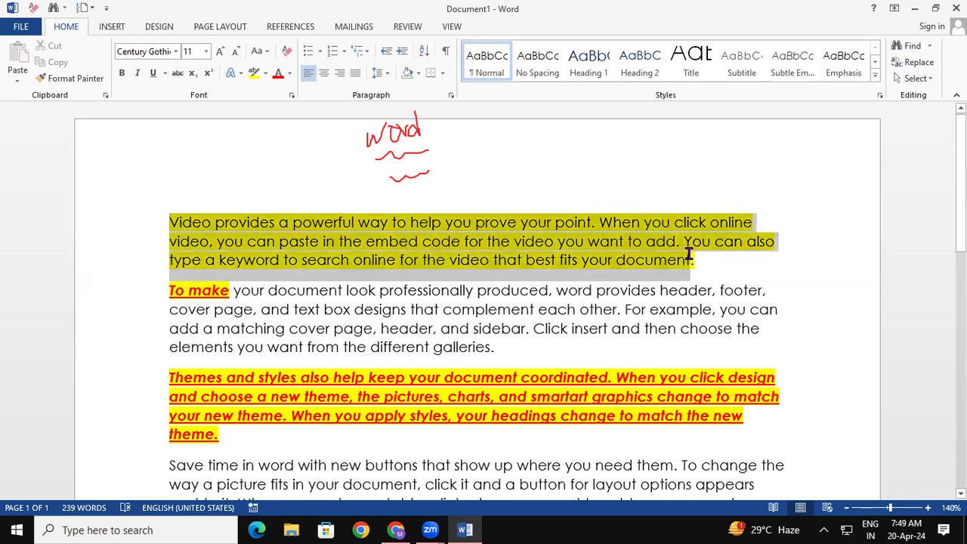
left_click(265, 75)
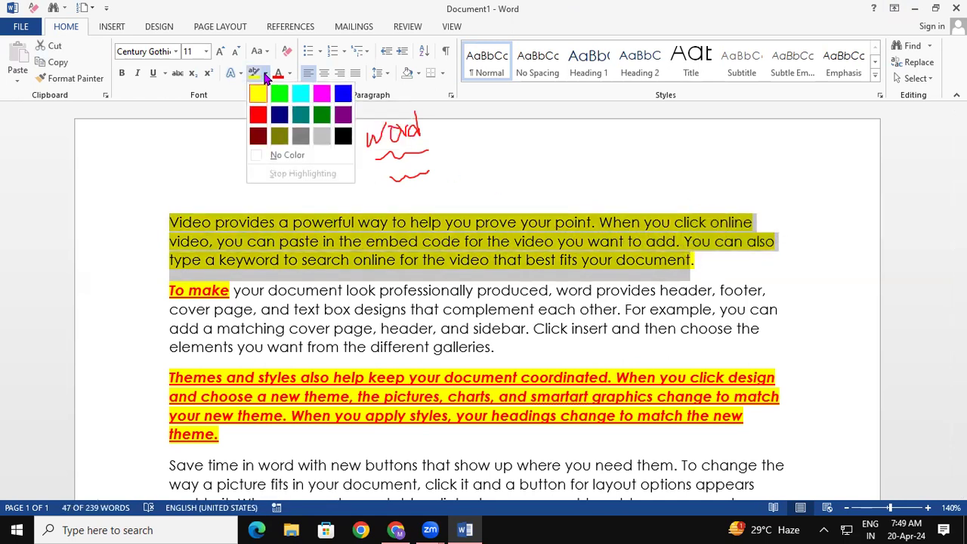
left_click(284, 154)
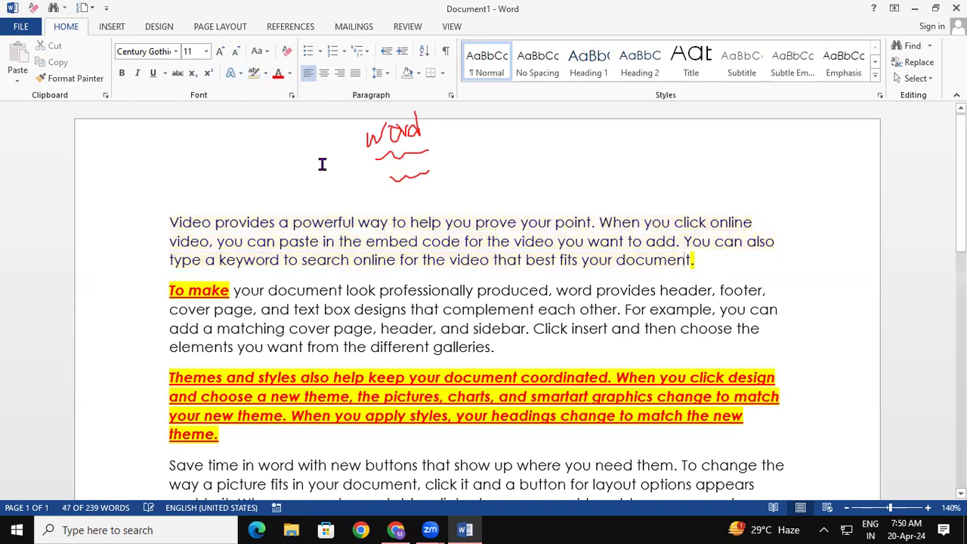
left_click(448, 285)
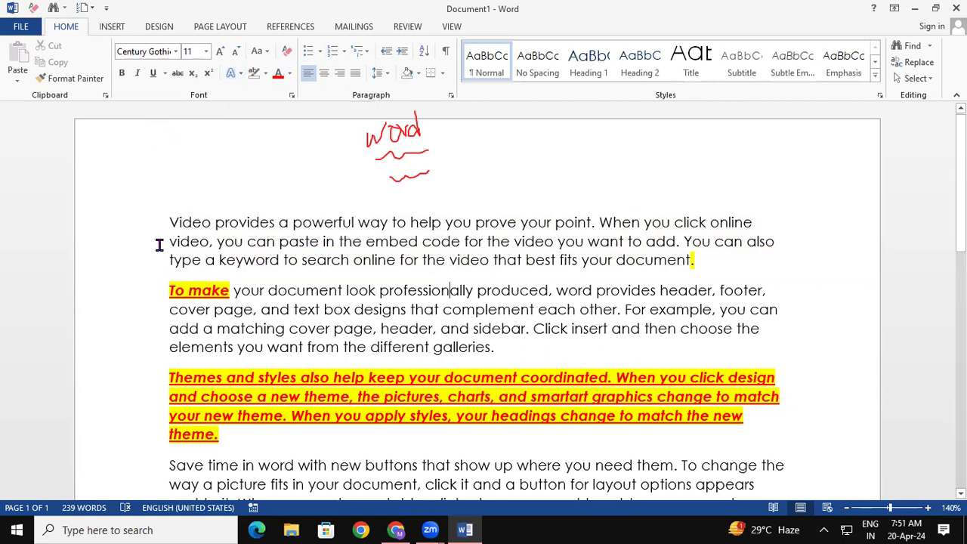
Preview Text Effects gallery styles, Outline, Shadow and Reflection on the first paragraph, applying none.
left_click_drag(170, 221, 665, 269)
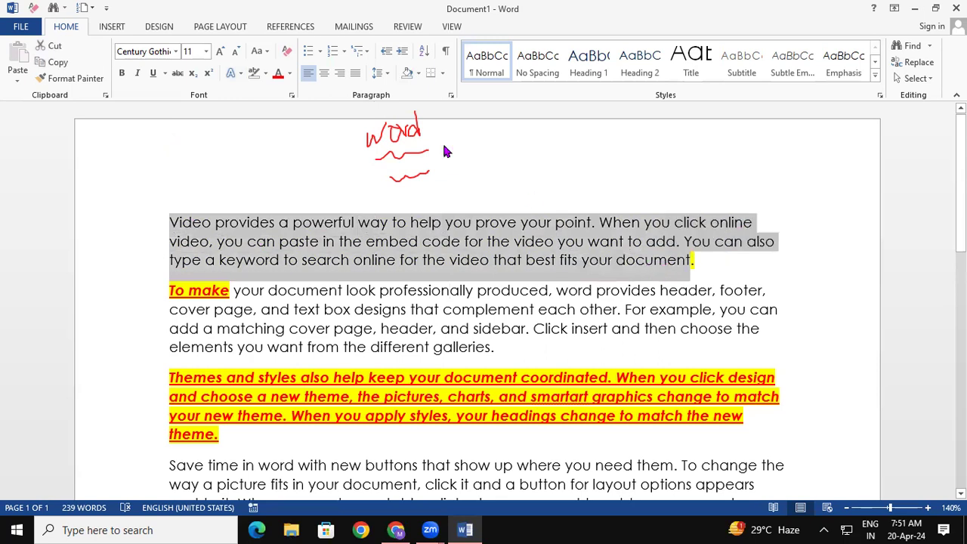
left_click(239, 72)
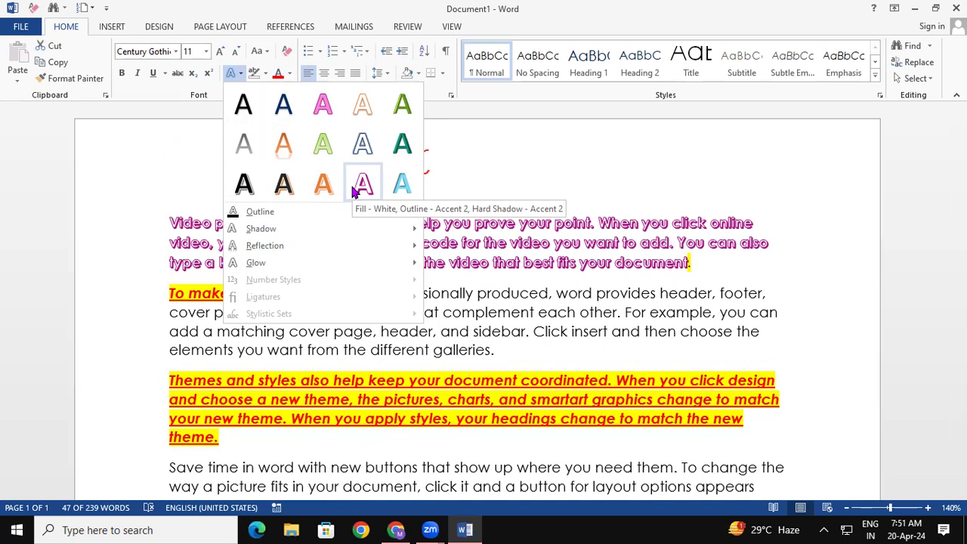
mouse_move(370, 213)
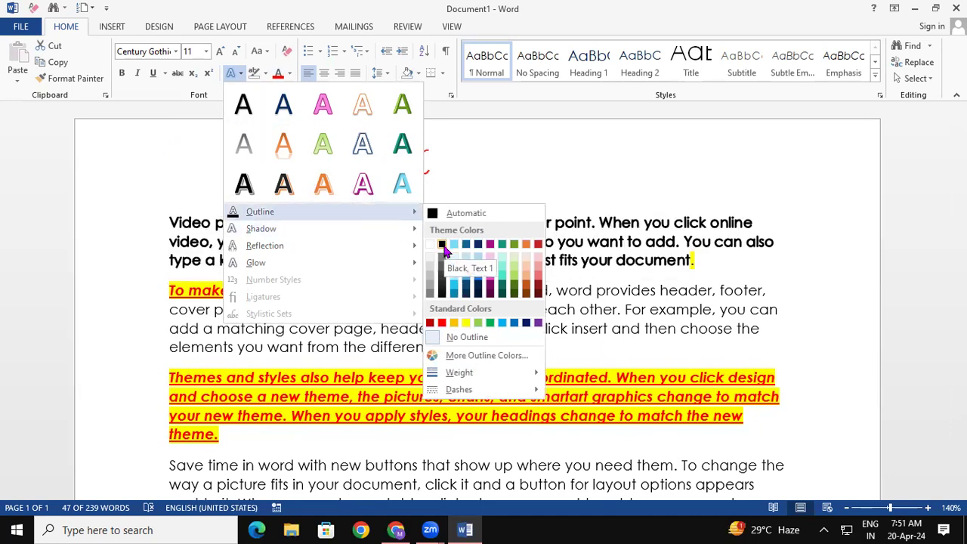
mouse_move(407, 228)
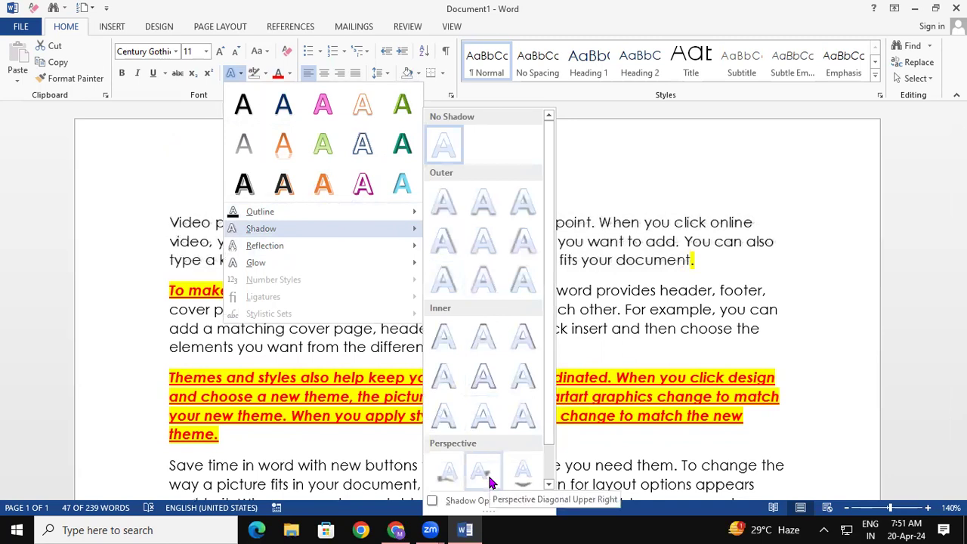
mouse_move(368, 247)
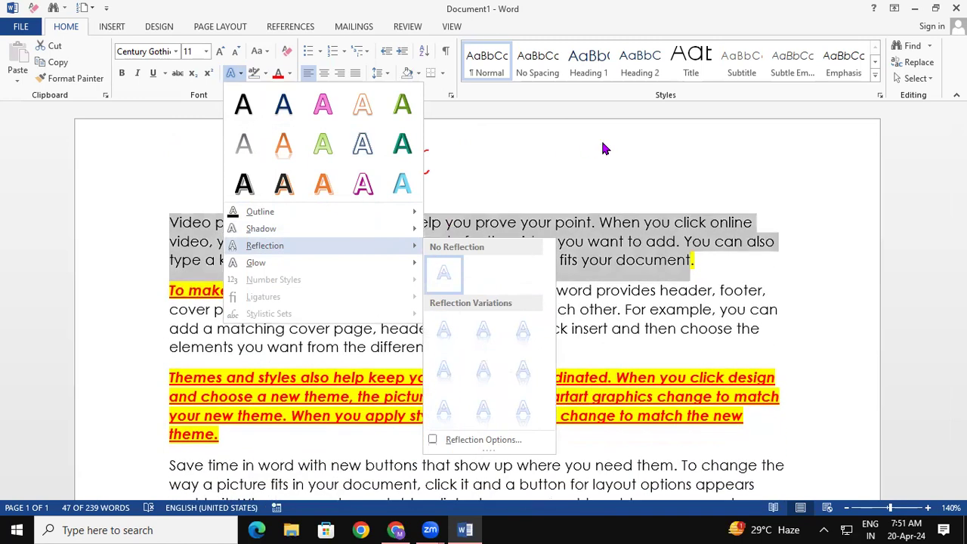
left_click(603, 142)
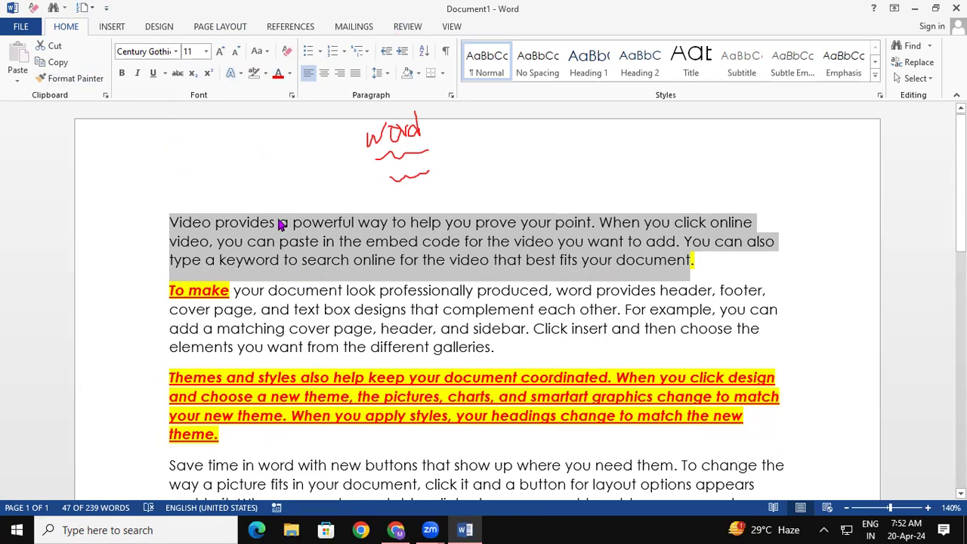
left_click(579, 446)
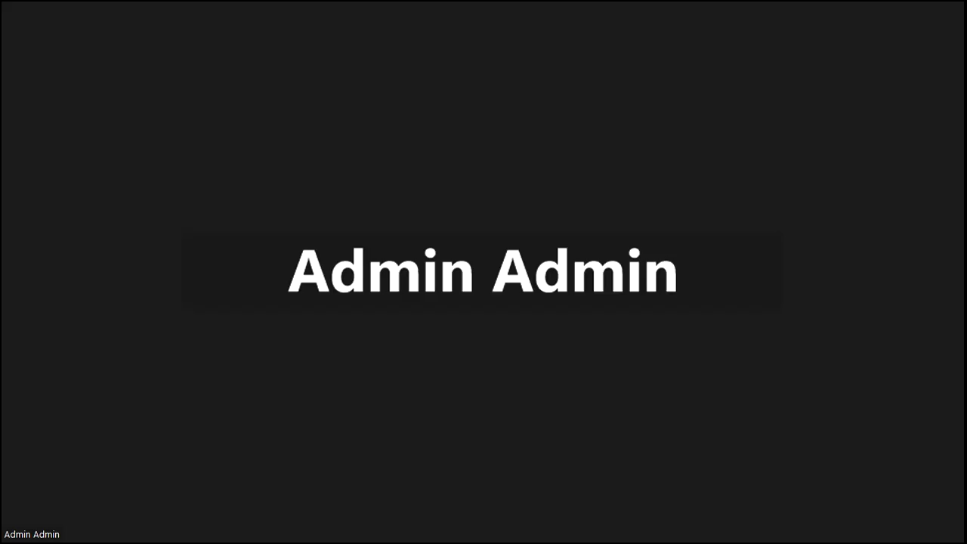